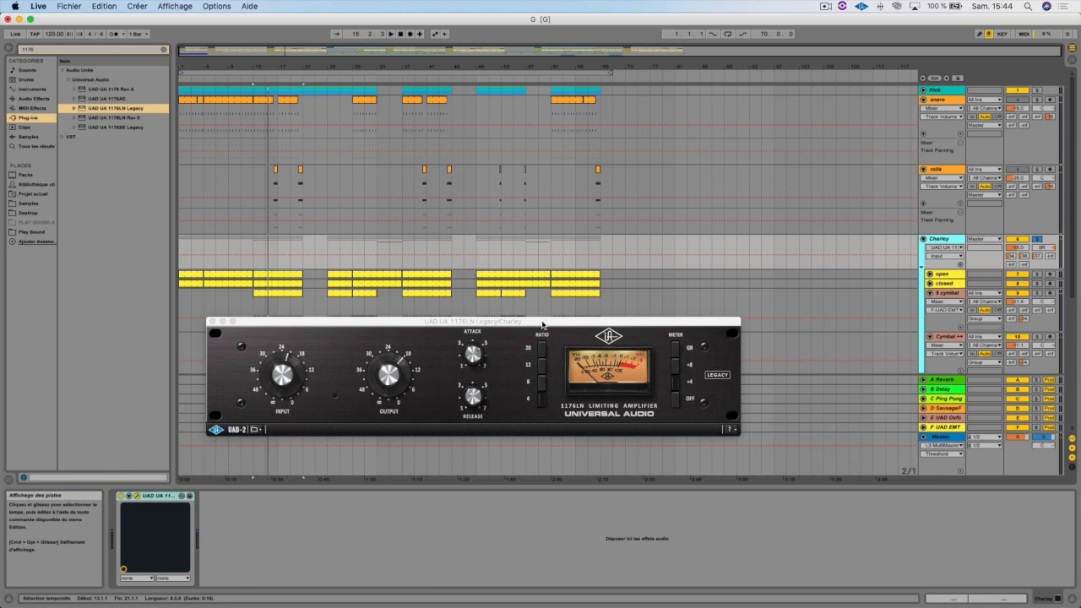
left_click_drag(553, 319, 555, 315)
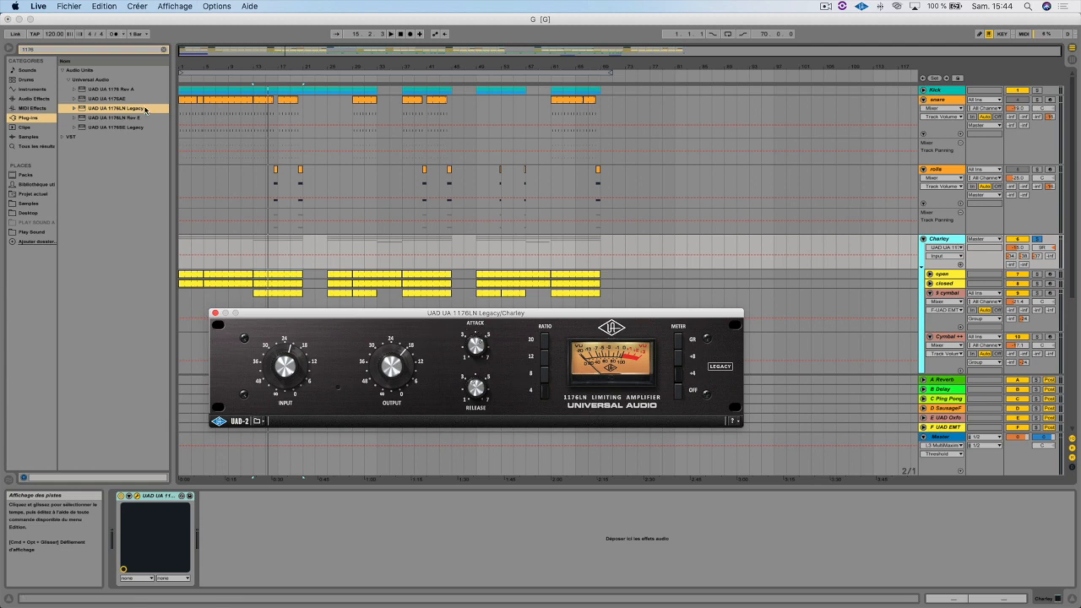
left_click(306, 258)
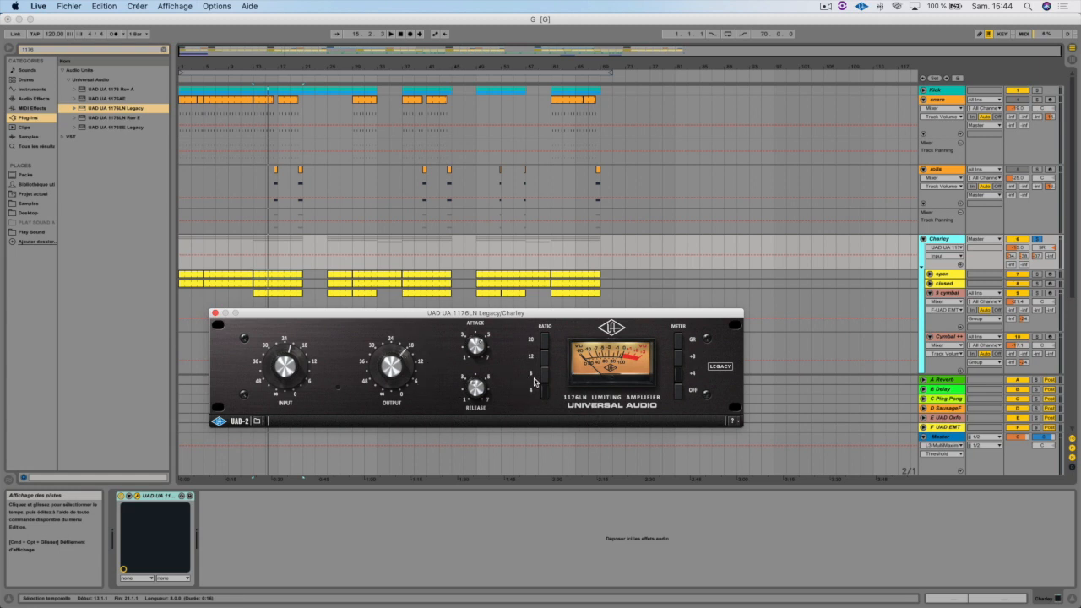
left_click_drag(510, 314, 511, 311)
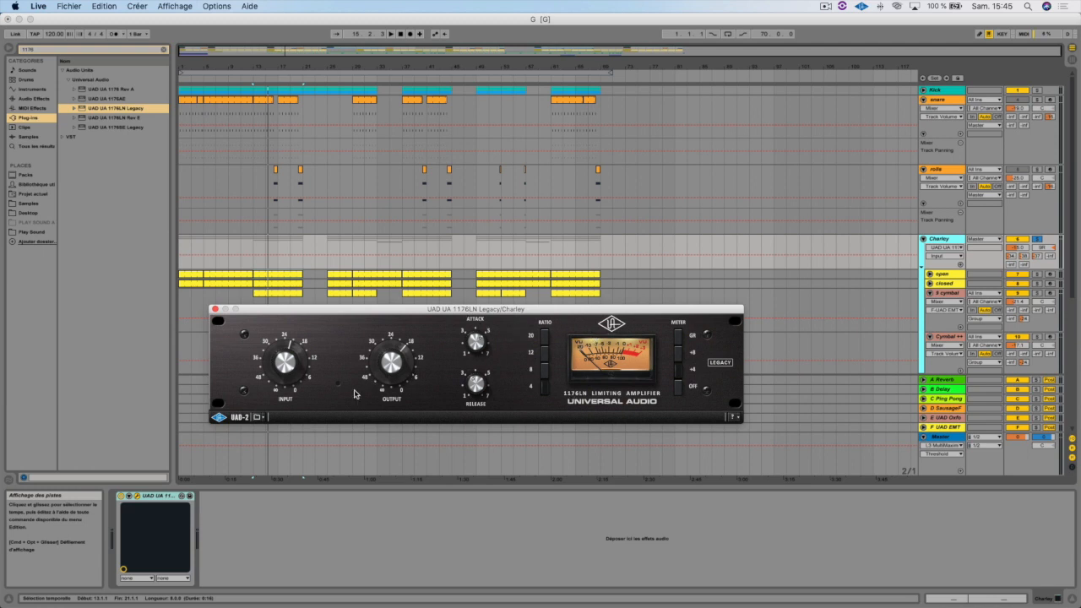
left_click(259, 417)
left_click(260, 418)
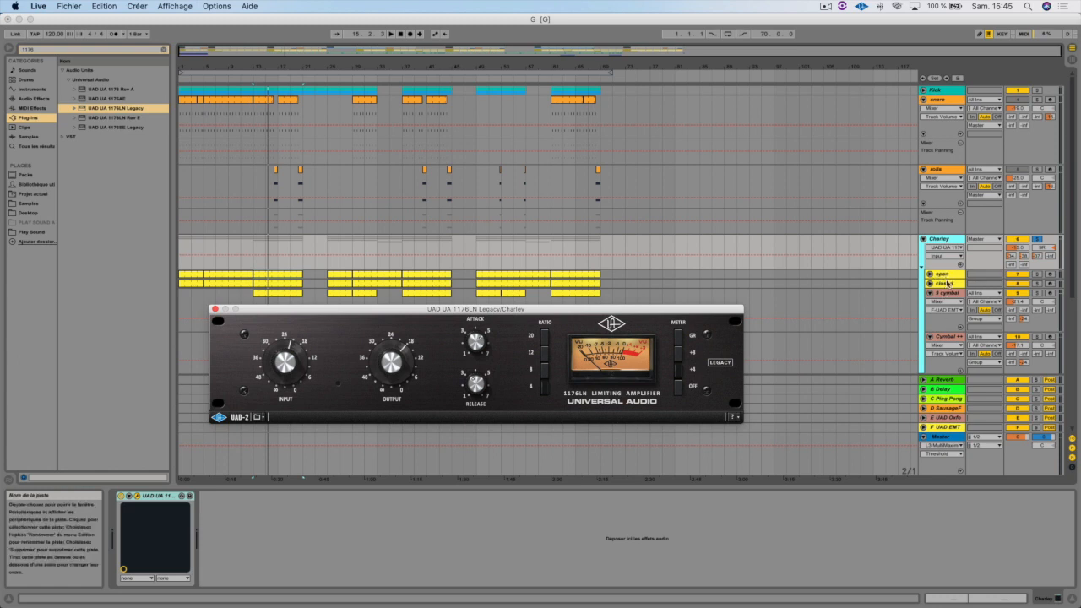
- Play the Charley group and toggle its 1176LN Legacy compressor to compare the sound with and without it
key("space")
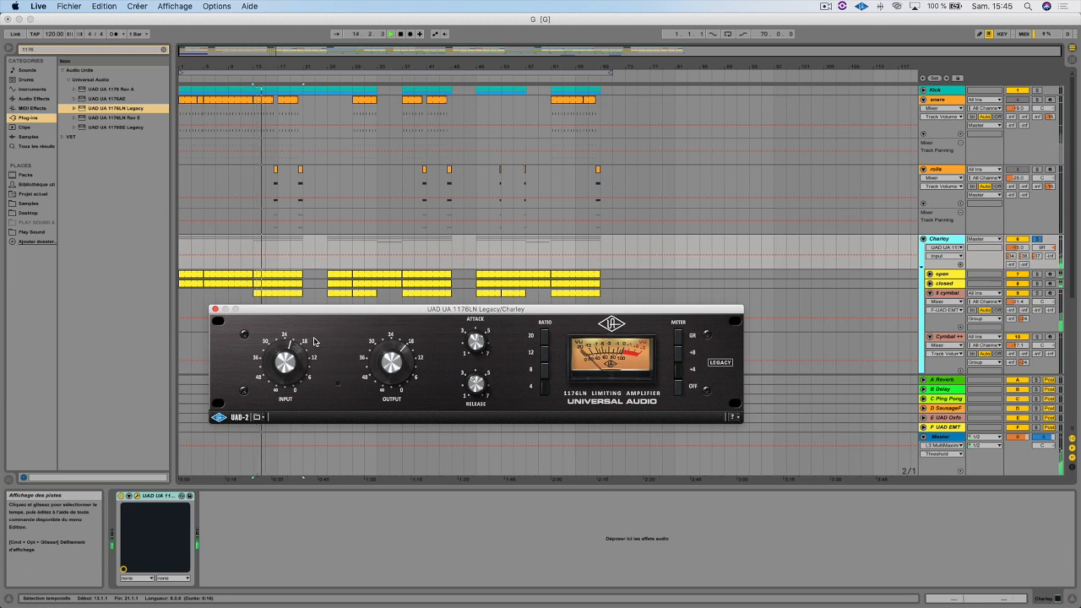
left_click(120, 499)
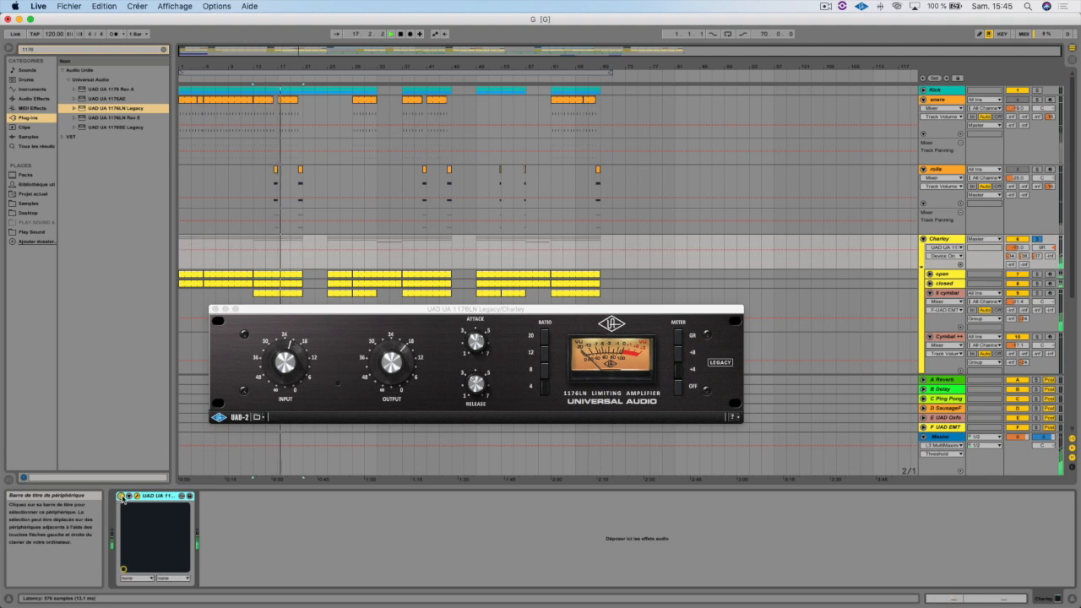
- Solo the snare and Kick tracks alongside Charley and restart playback from the snare clip at bar 5
scroll(1022, 120, "down", 1)
scroll(1022, 120, "up", 1)
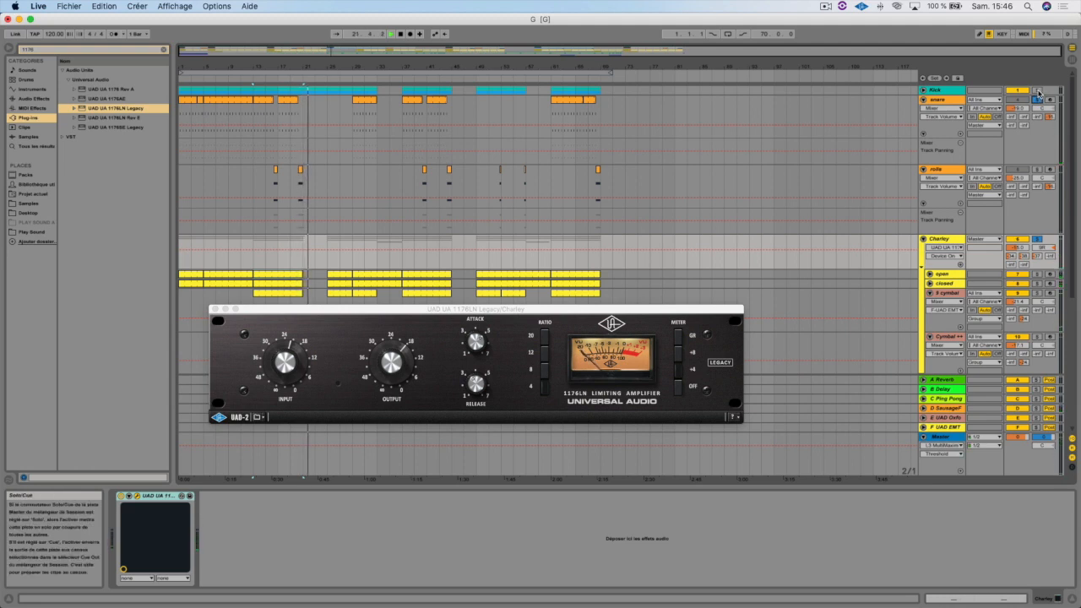
scroll(501, 103, "down", 1)
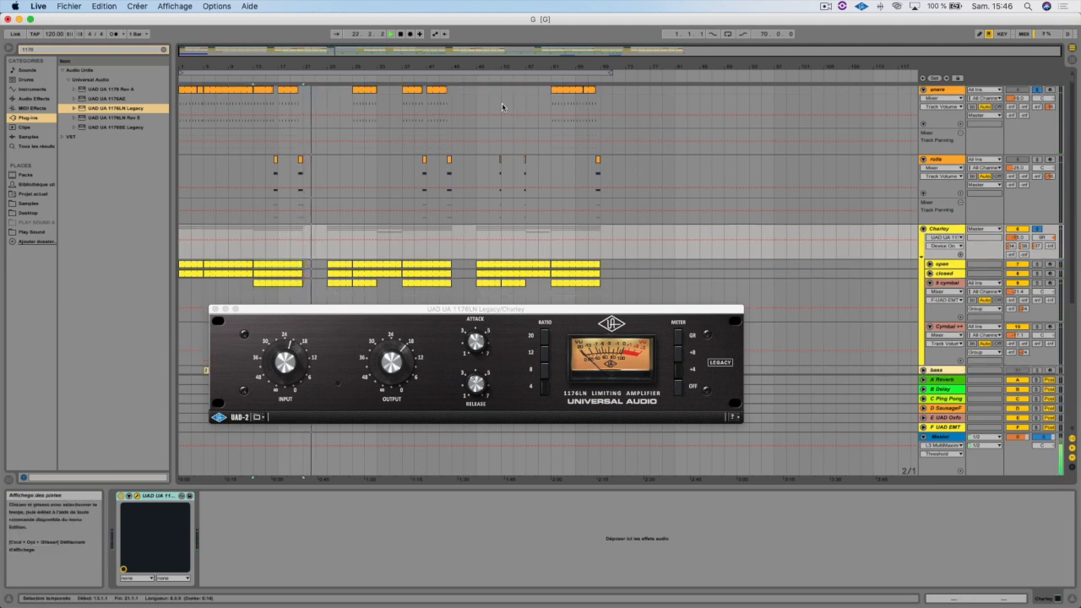
left_click(217, 90)
key("space")
key("space")
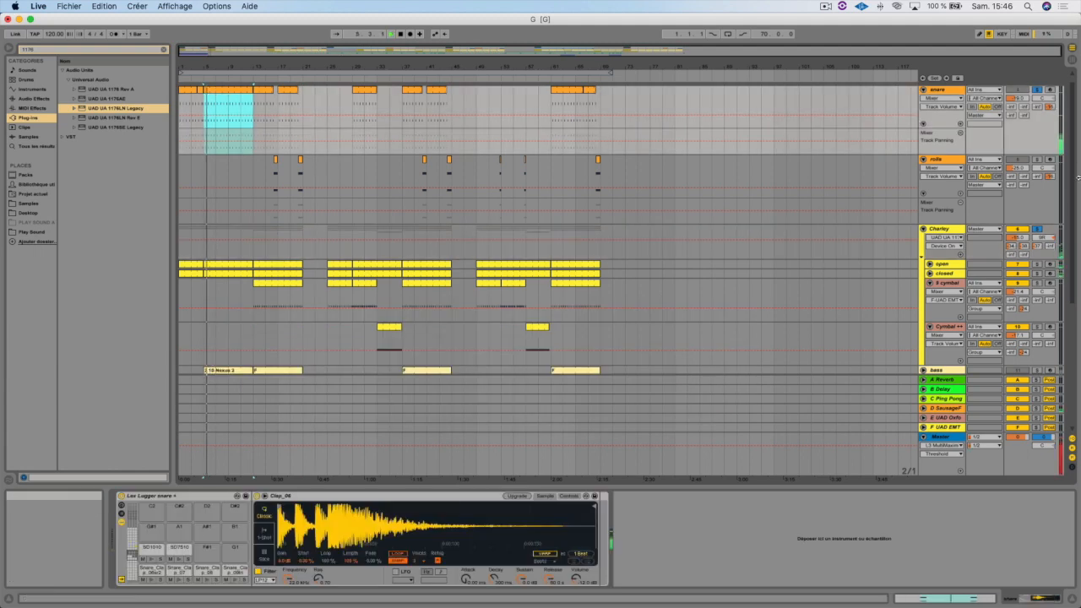
scroll(905, 226, "up", 1)
- On the Charley group's 1176LN, set the input between 12 and 18 and the ratio to 8, trying the output, attack and release knobs
left_click(941, 238)
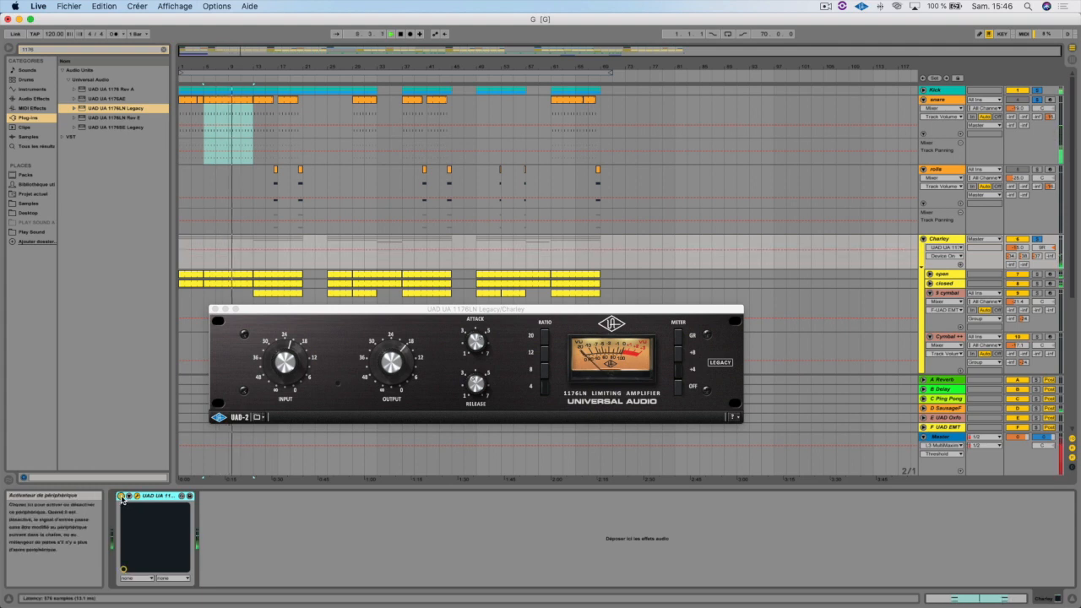
left_click_drag(284, 372, 344, 367)
left_click(376, 365)
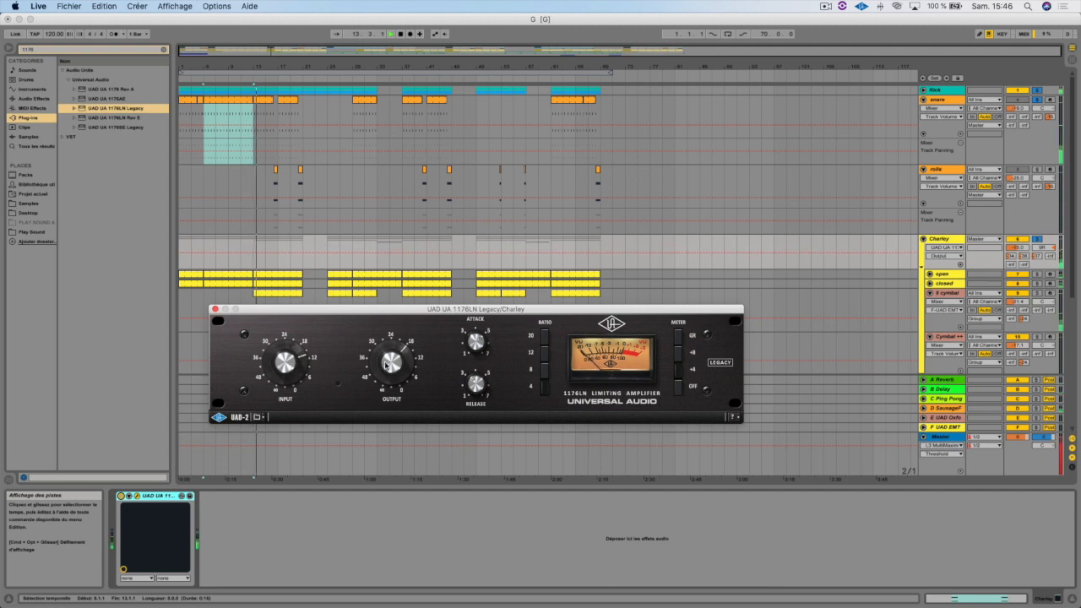
left_click(483, 350)
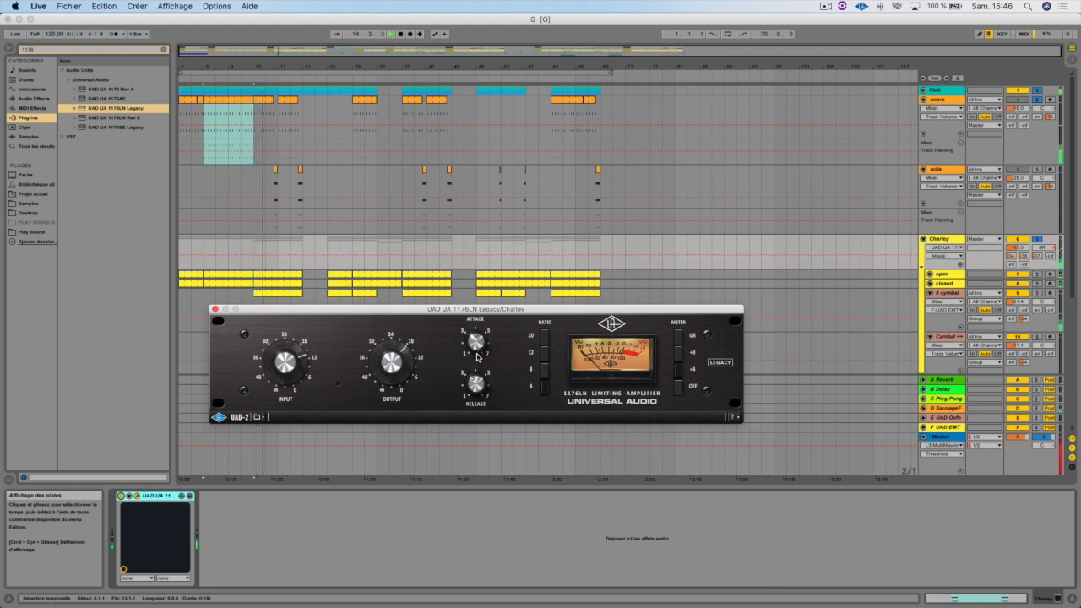
left_click(476, 384)
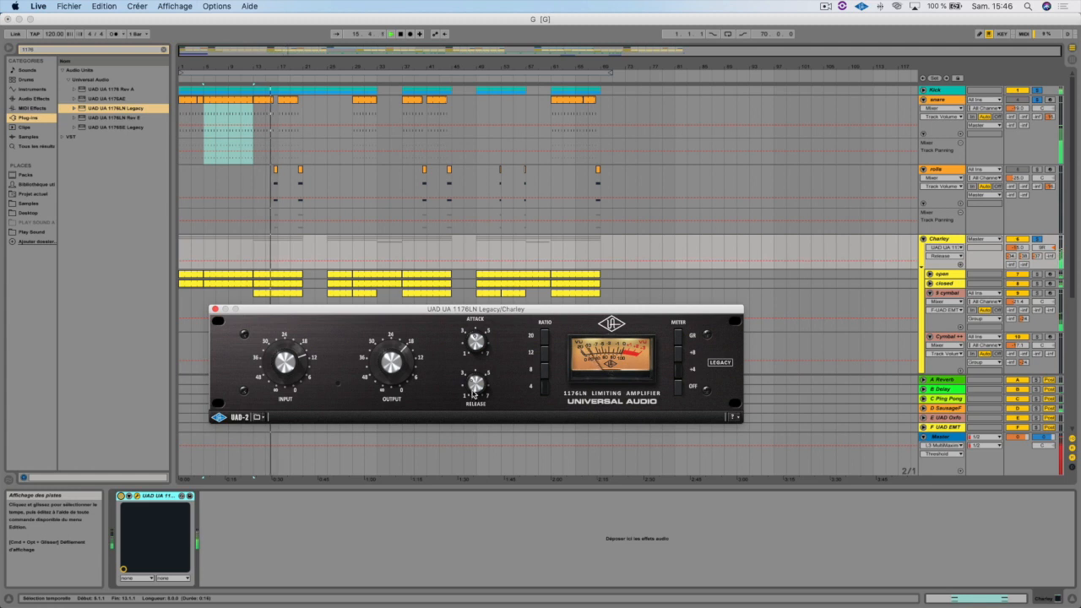
left_click(546, 370)
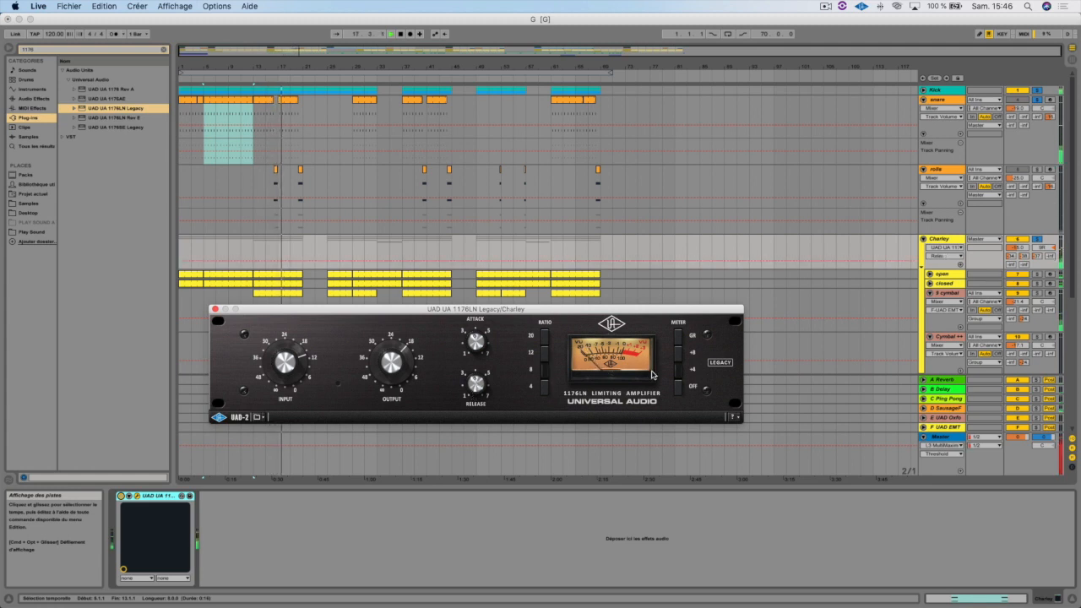
- Try the OFF and +8 meter modes on the Charley group's 1176LN compressor
left_click(682, 387)
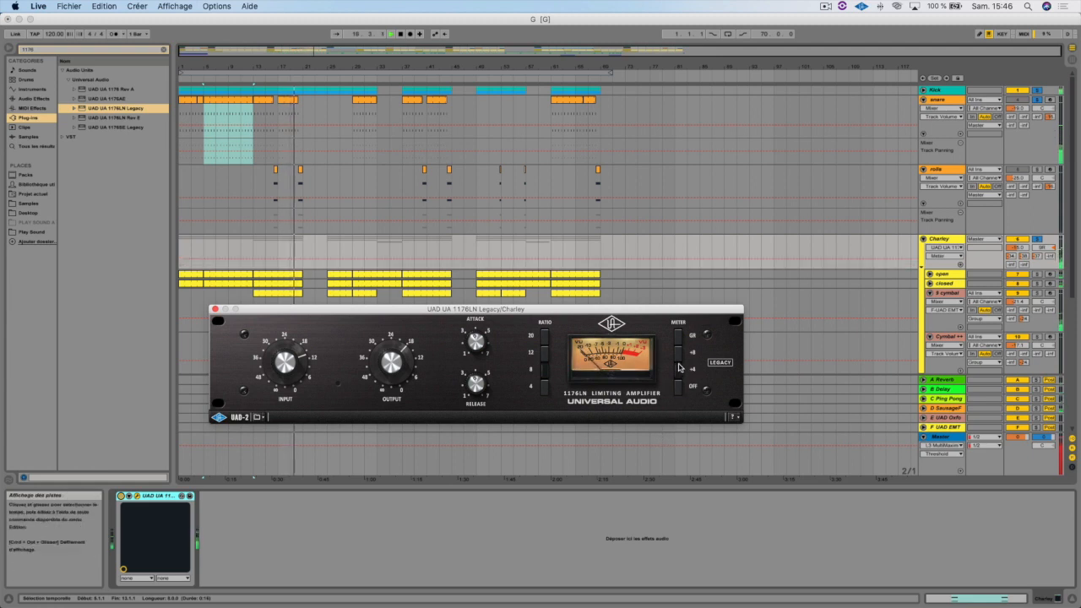
left_click(681, 390)
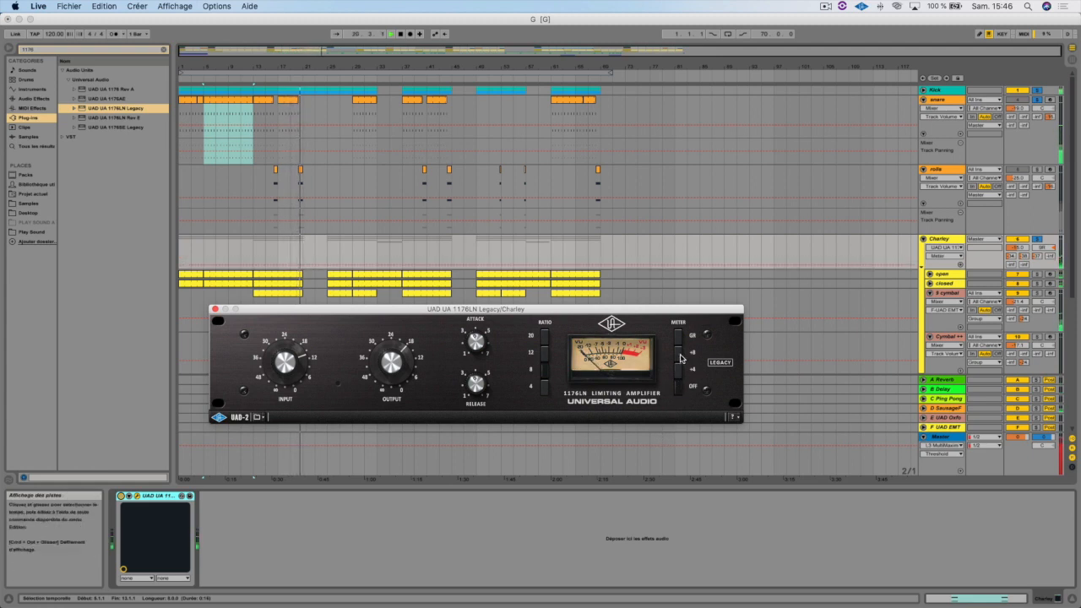
left_click(682, 358)
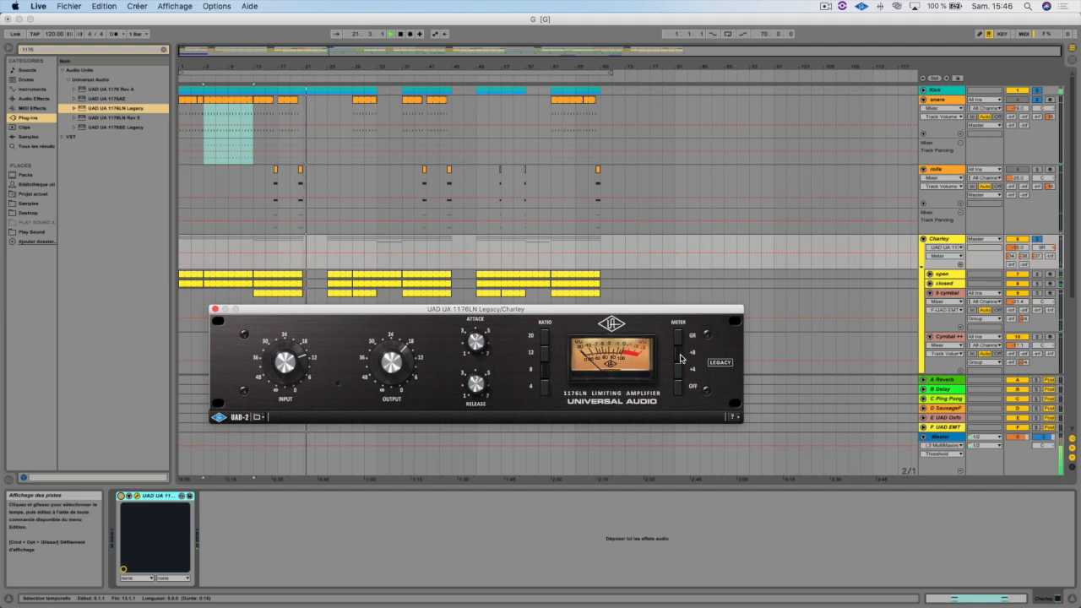
- Stop playback, solo only the Kick track and insert the UAD UA 1176LN Legacy compressor on it
scroll(1013, 220, "down", 1)
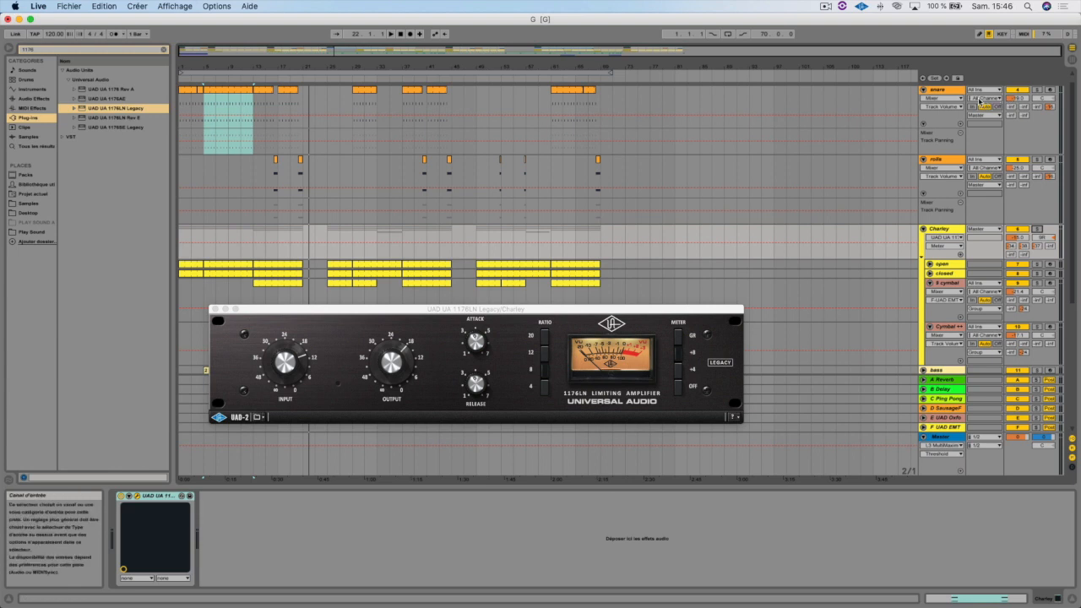
left_click(939, 90)
scroll(948, 91, "up", 1)
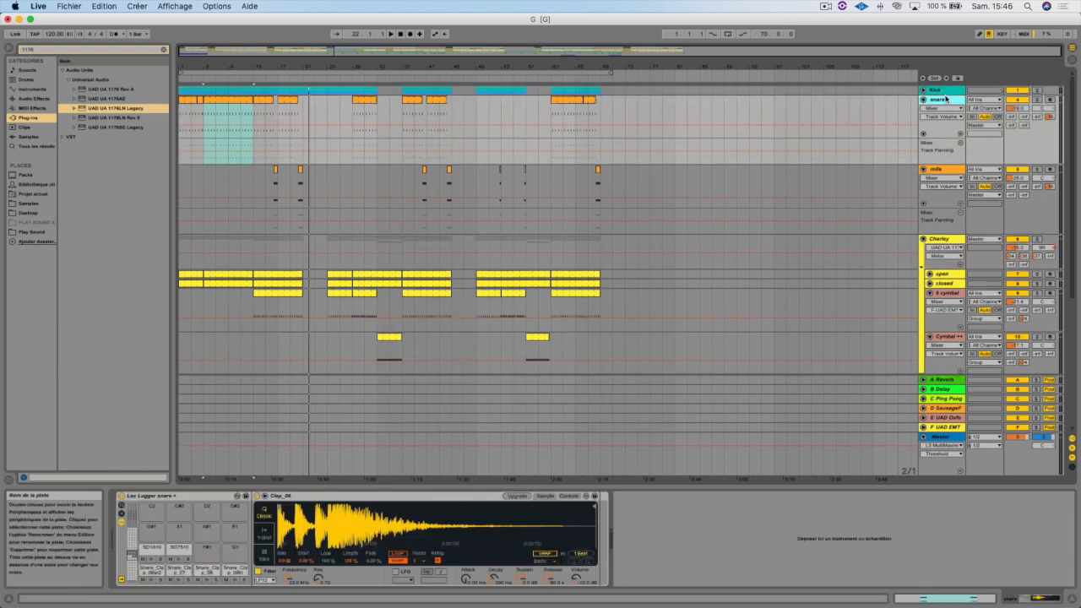
left_click(1037, 91)
left_click(1037, 90)
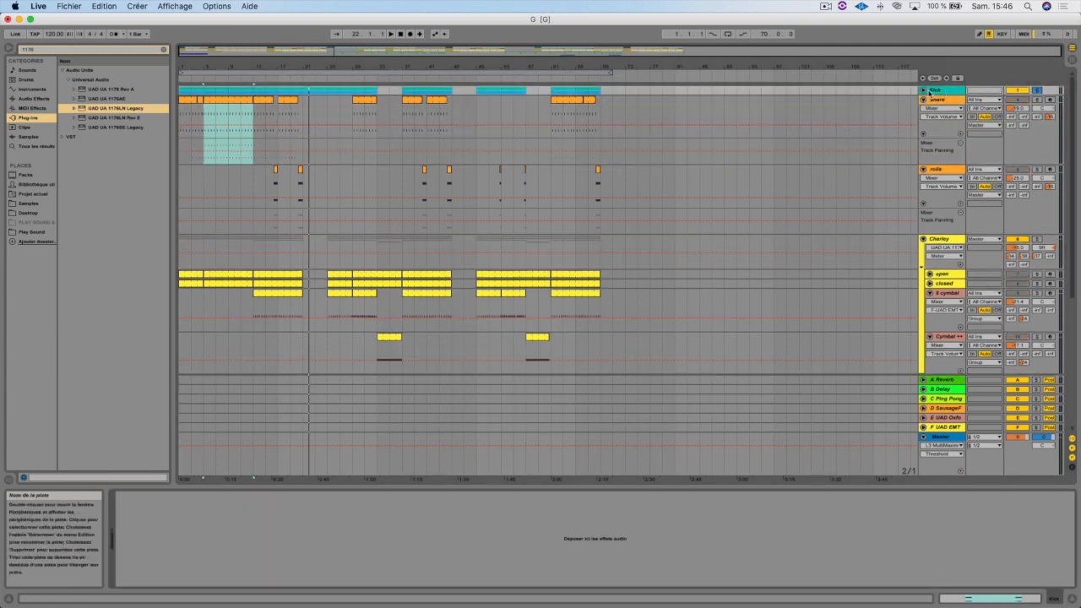
double_click(122, 109)
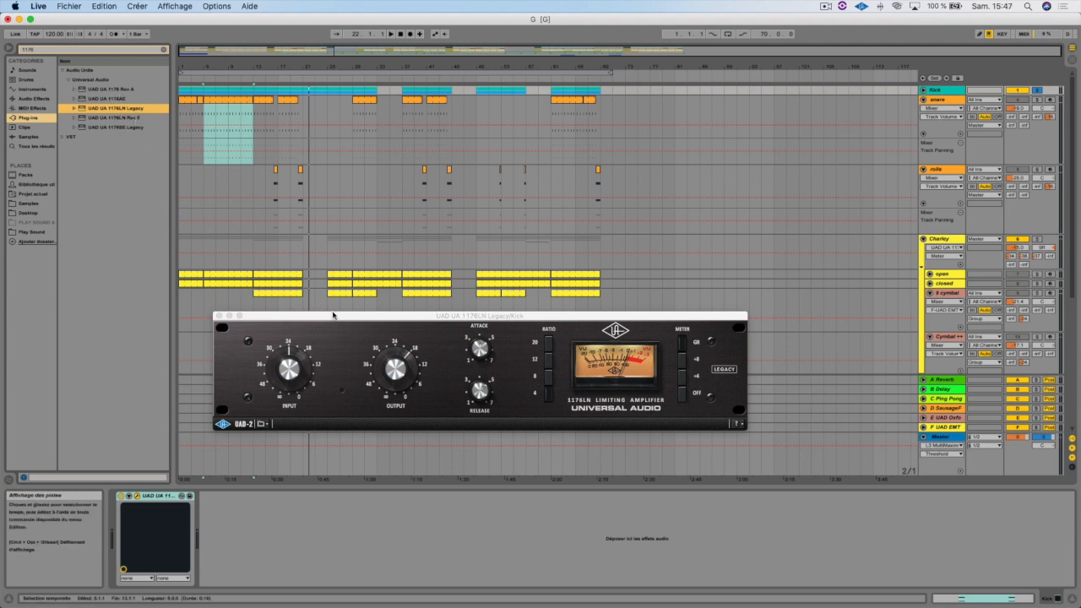
left_click_drag(340, 316, 351, 251)
- Play the kick and set its compressor's input to about 12 and output to about 24
key("space")
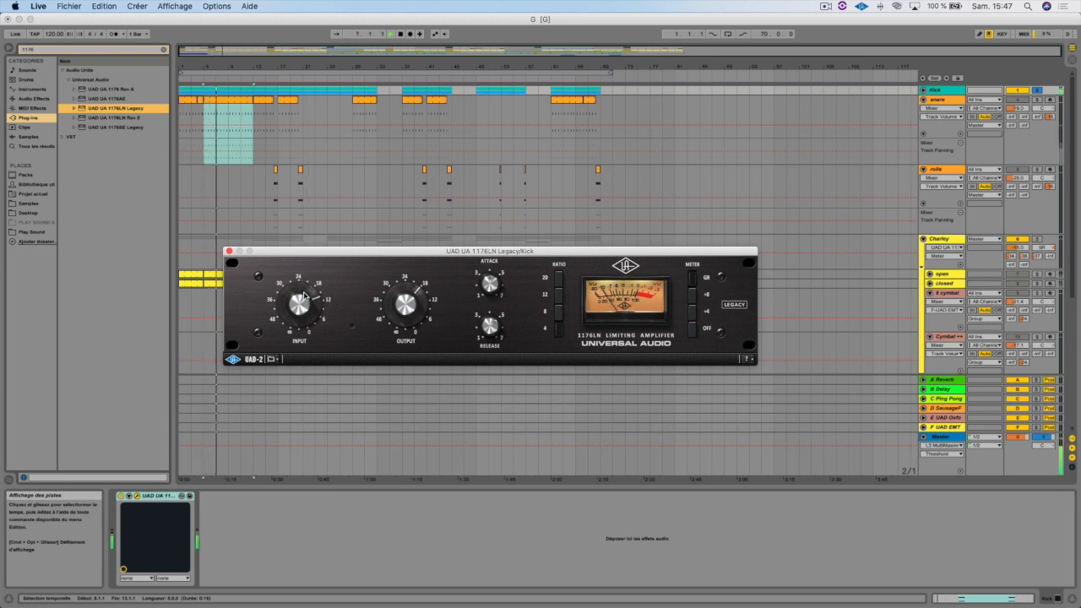
left_click_drag(400, 303, 400, 307)
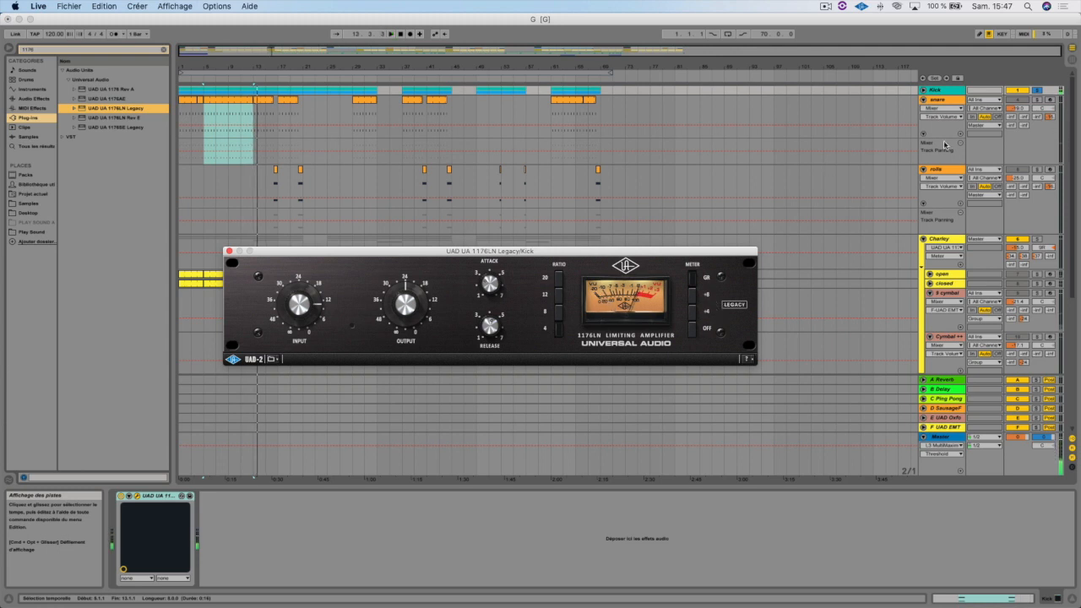
- With the rolls track and Charley group soloed too, set the Charley compressor's input to about 12 and adjust its attack
left_click(1037, 169)
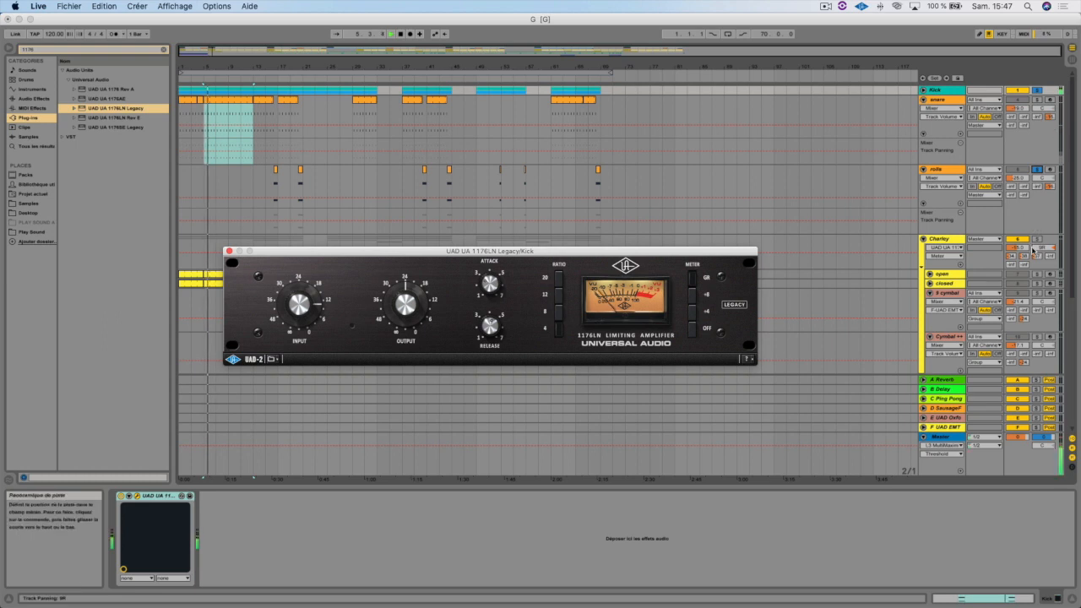
left_click(1037, 239)
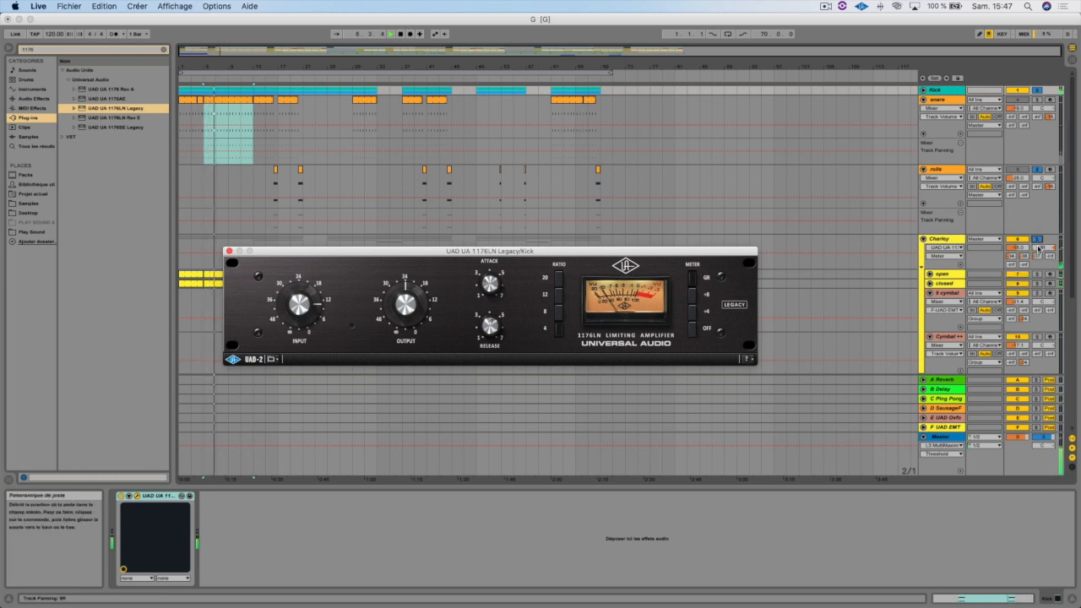
left_click(948, 240)
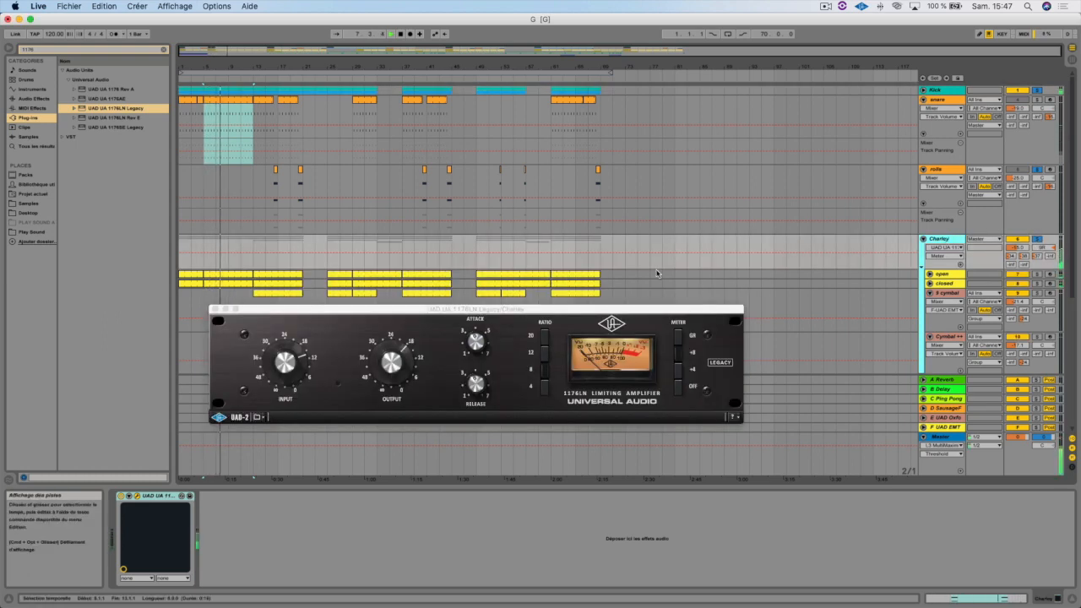
left_click(281, 363)
left_click(470, 352)
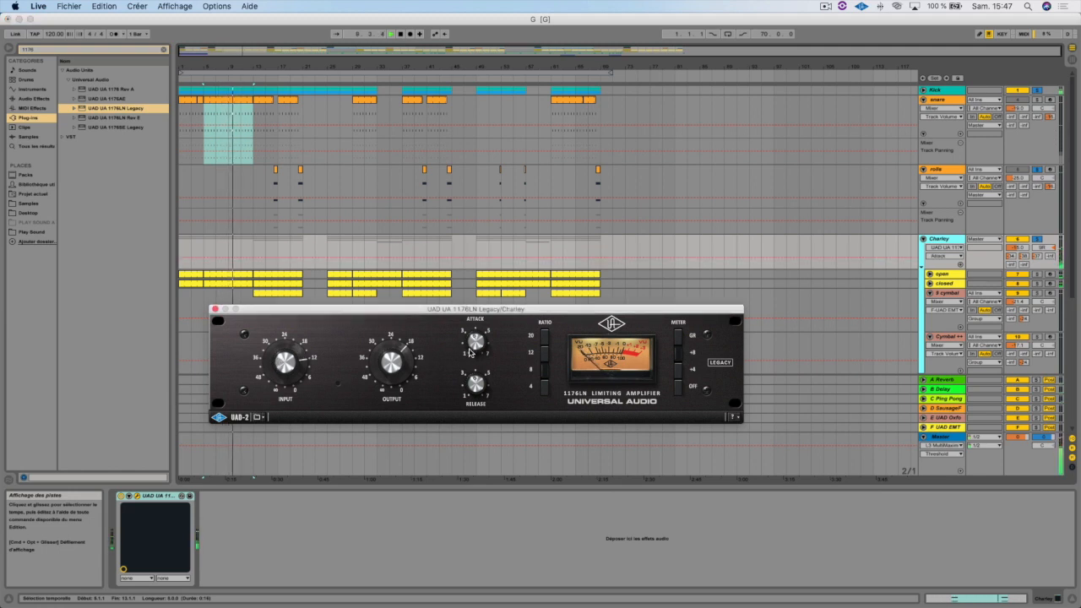
- Load the Fat Drums.fxp preset into the Kick track's 1176LN Legacy compressor
left_click(936, 91)
left_click(272, 359)
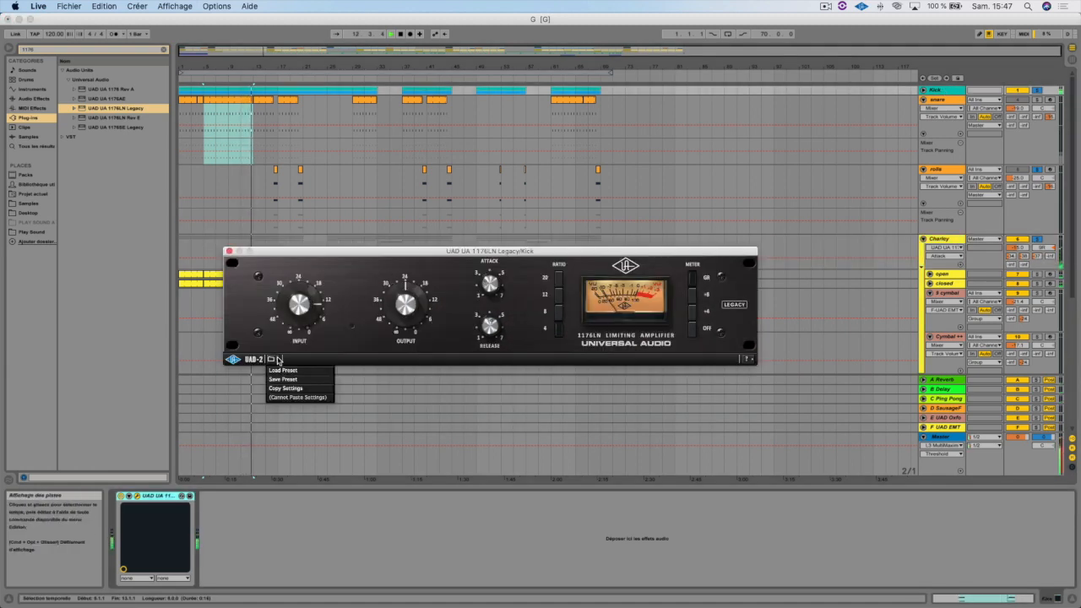
left_click(288, 371)
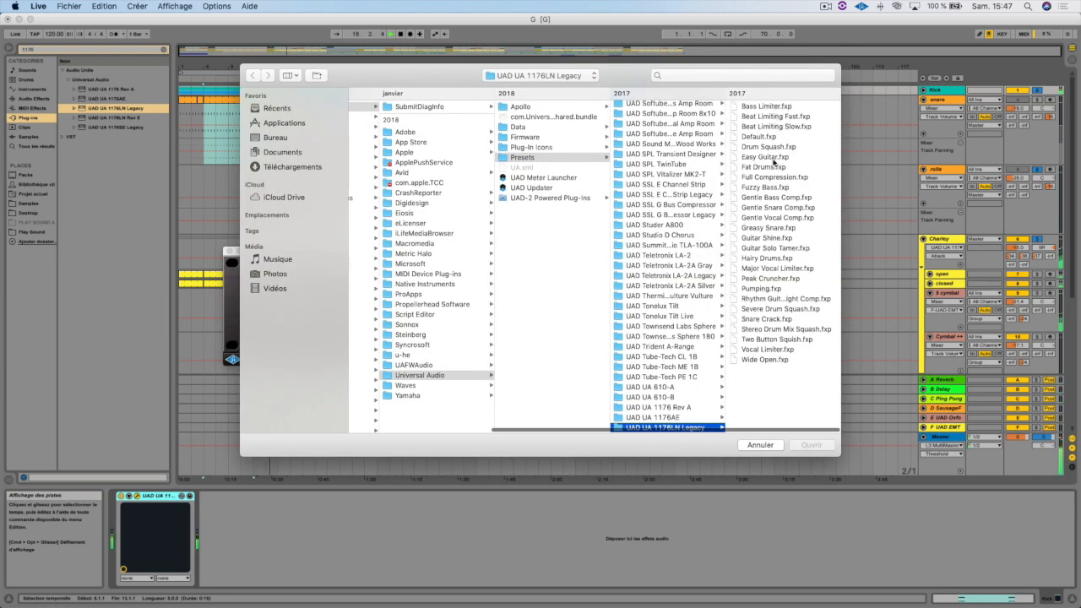
left_click(771, 168)
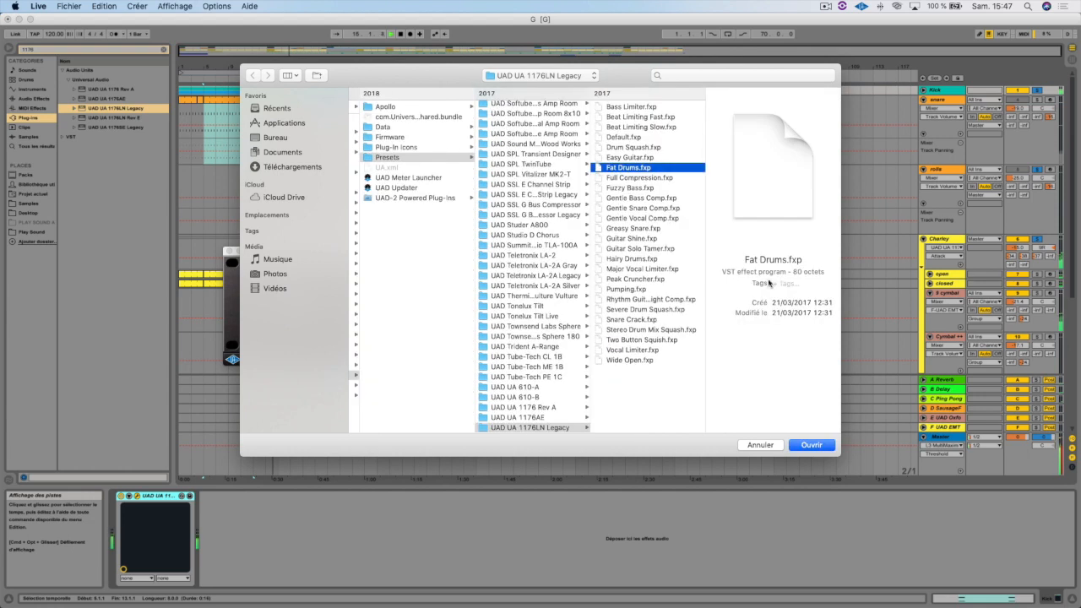
left_click(811, 445)
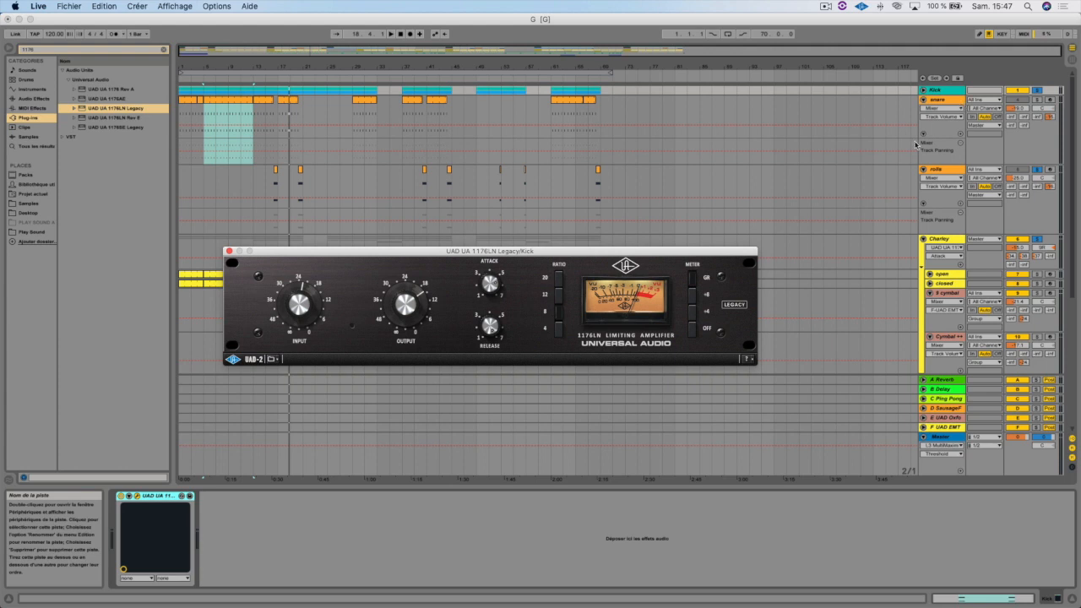
- Solo the rap track, restart playback and insert the UAD UA 1176LN Legacy compressor on the rap track
scroll(938, 177, "down", 6)
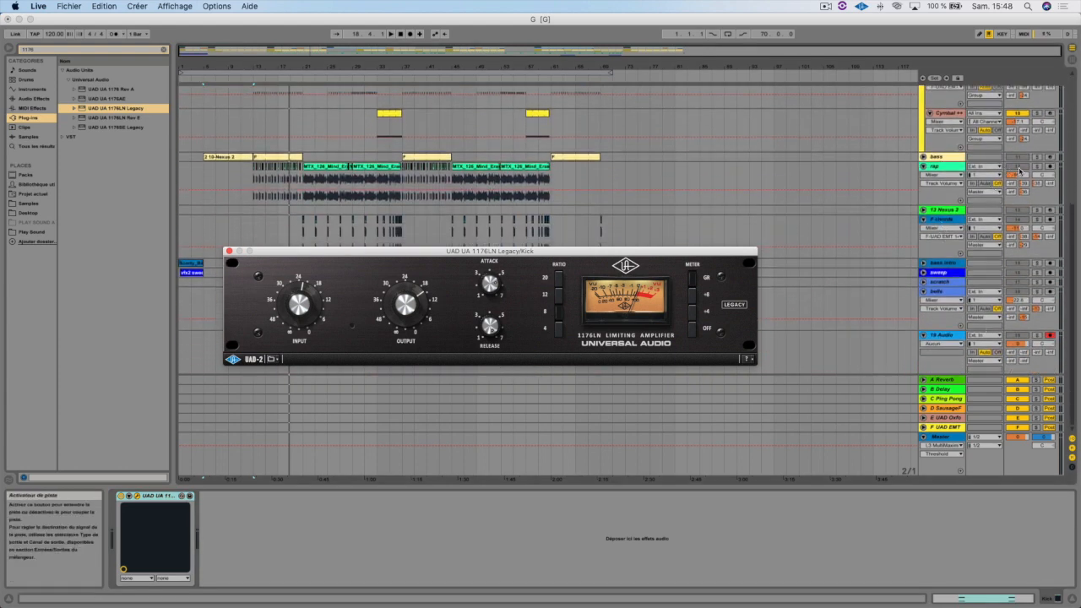
key("space")
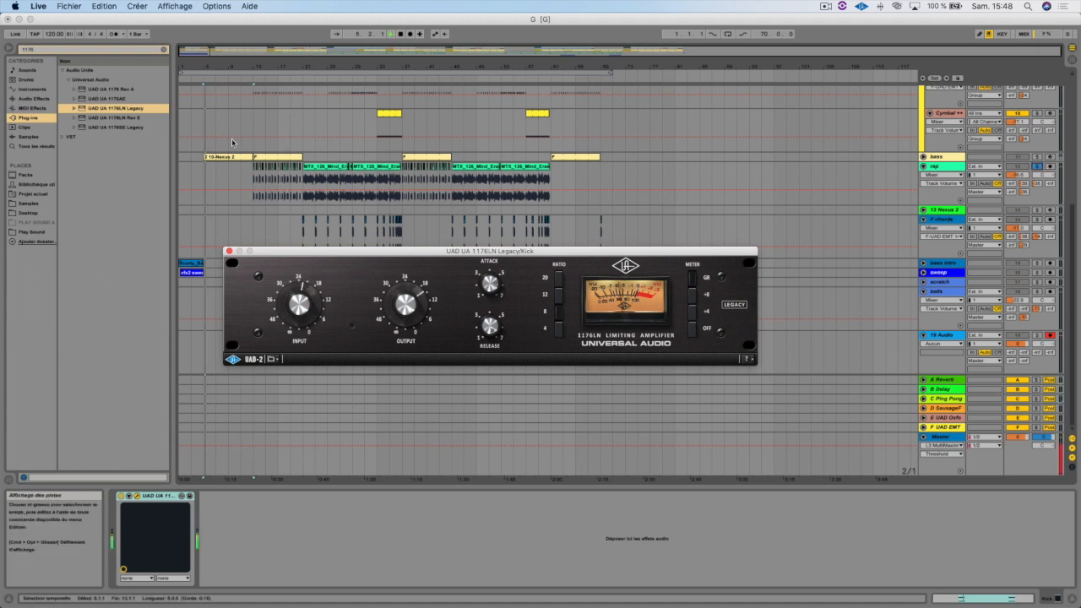
left_click(320, 168)
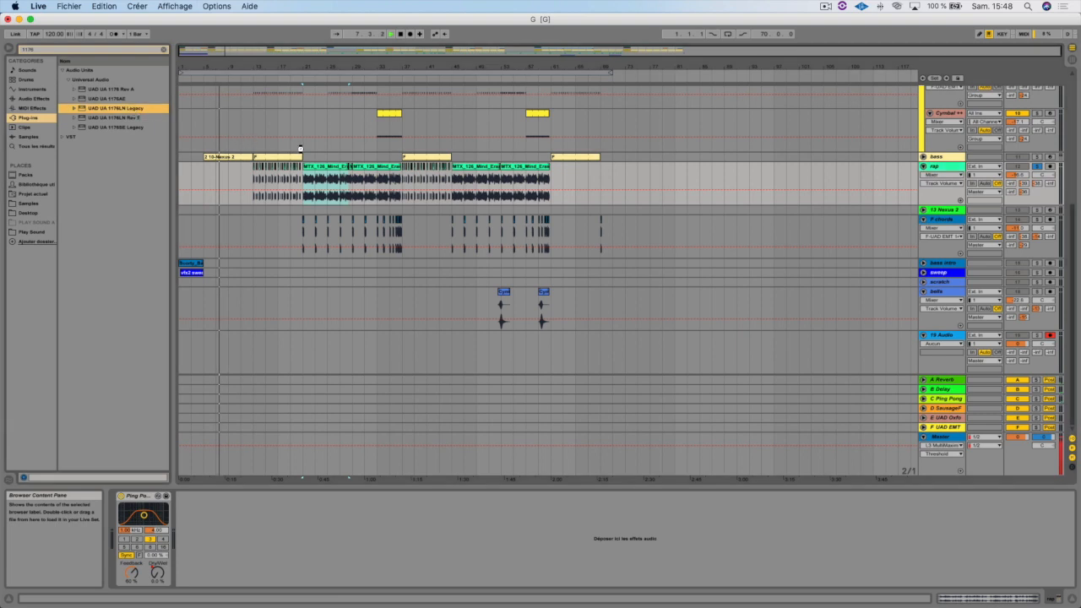
double_click(114, 108)
scroll(633, 199, "up", 10)
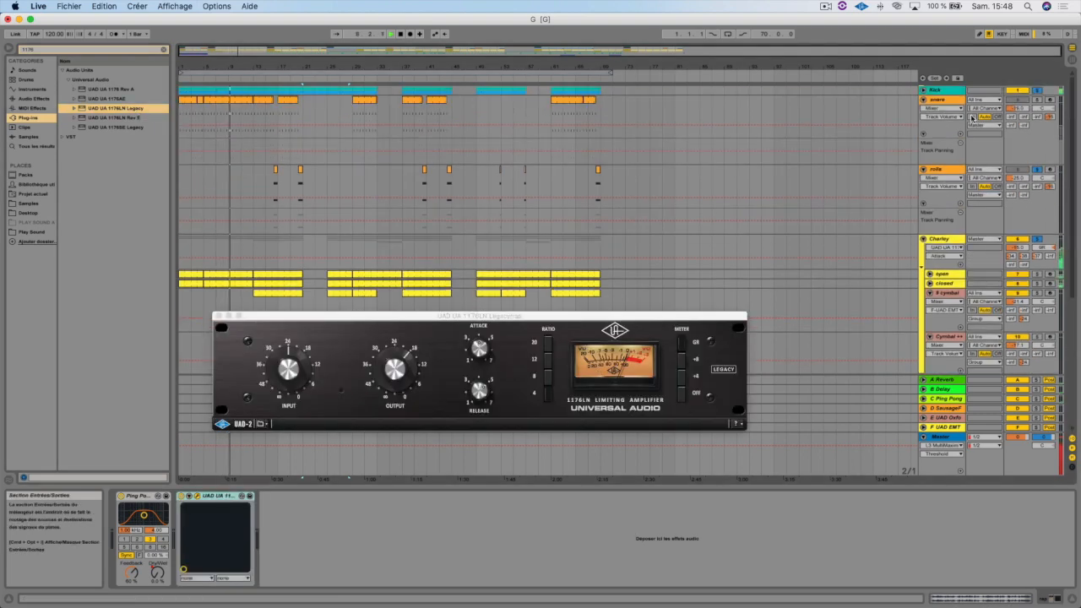
- Lower the input of the Kick track's 1176LN Legacy compressor to about 27
left_click(946, 90)
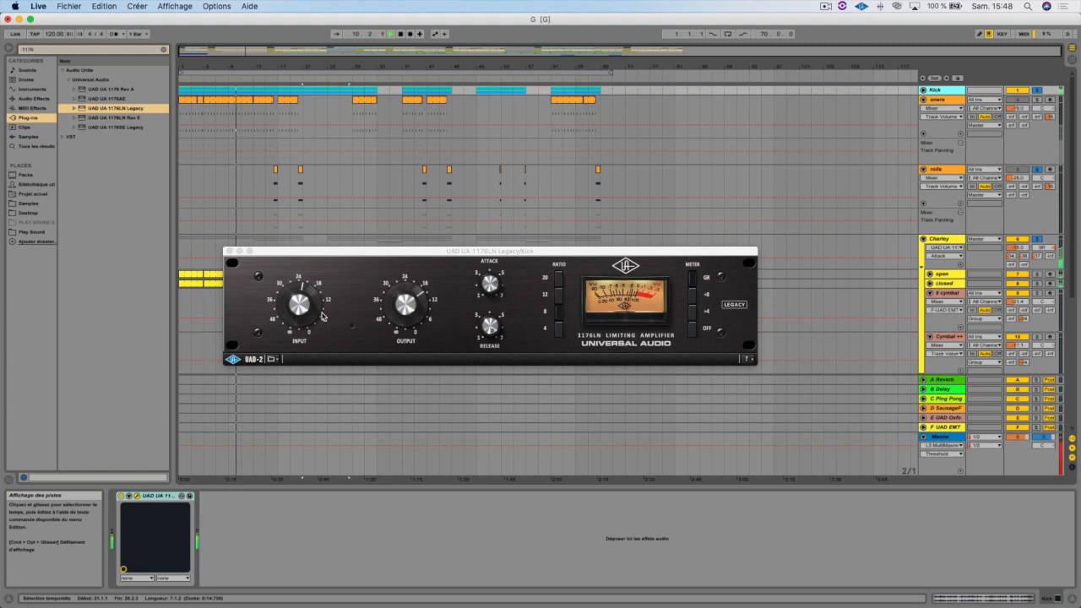
left_click(563, 299)
left_click_drag(311, 303, 311, 312)
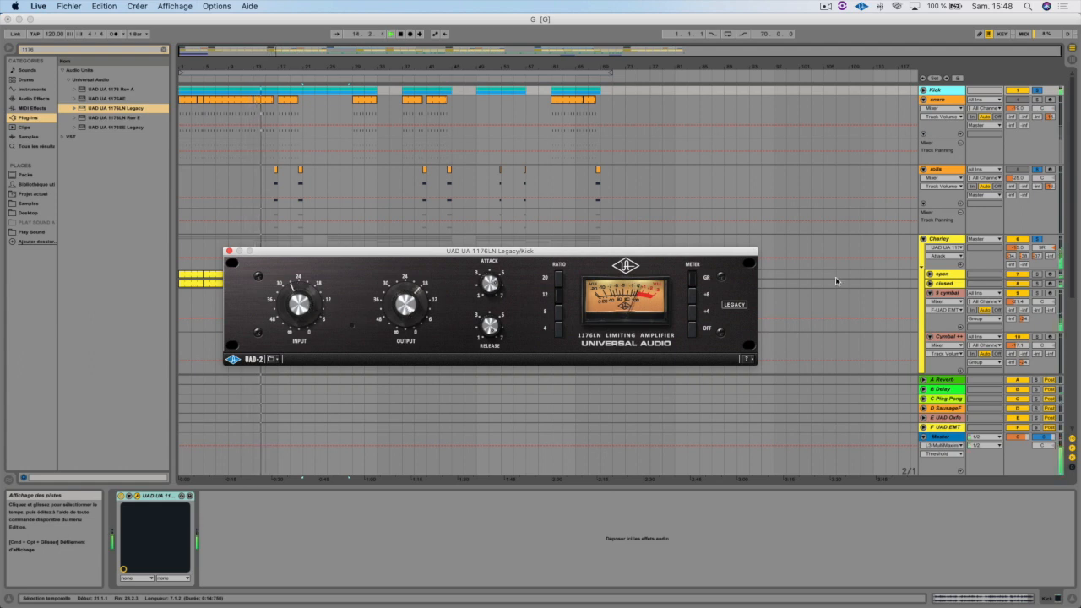
- Load the Wide Open.fxp preset into the rap track's 1176LN Legacy compressor and fine-tune its input
scroll(949, 248, "down", 5)
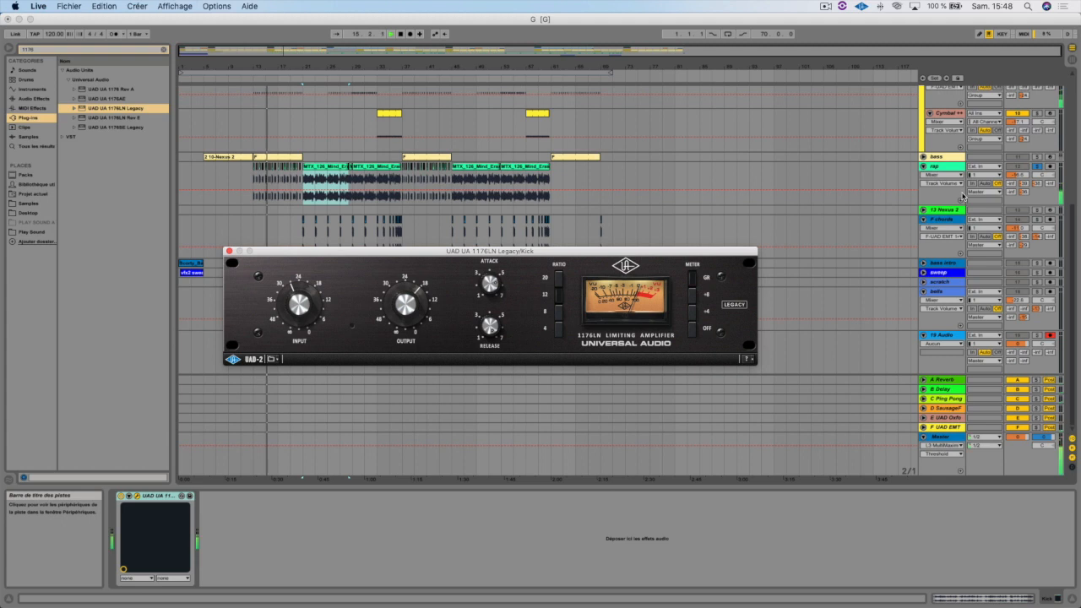
left_click(949, 167)
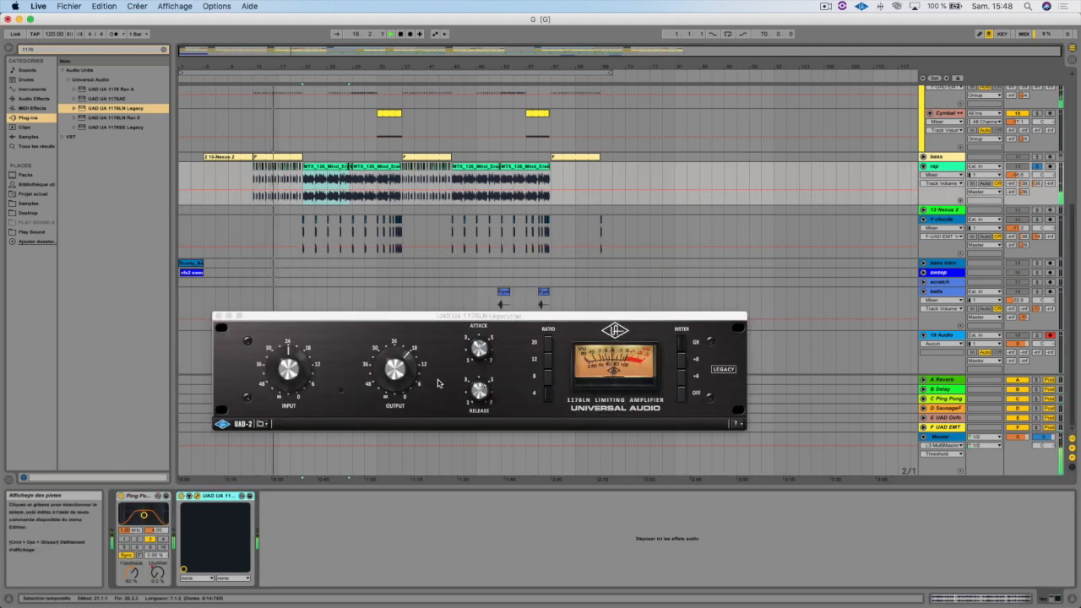
left_click(264, 425)
left_click(271, 438)
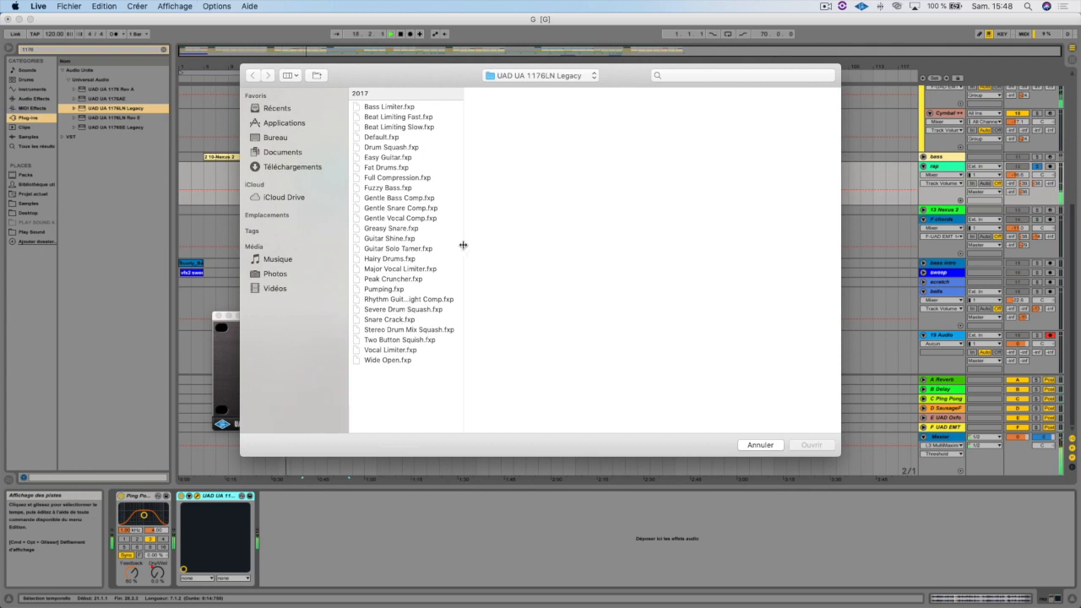
left_click(414, 200)
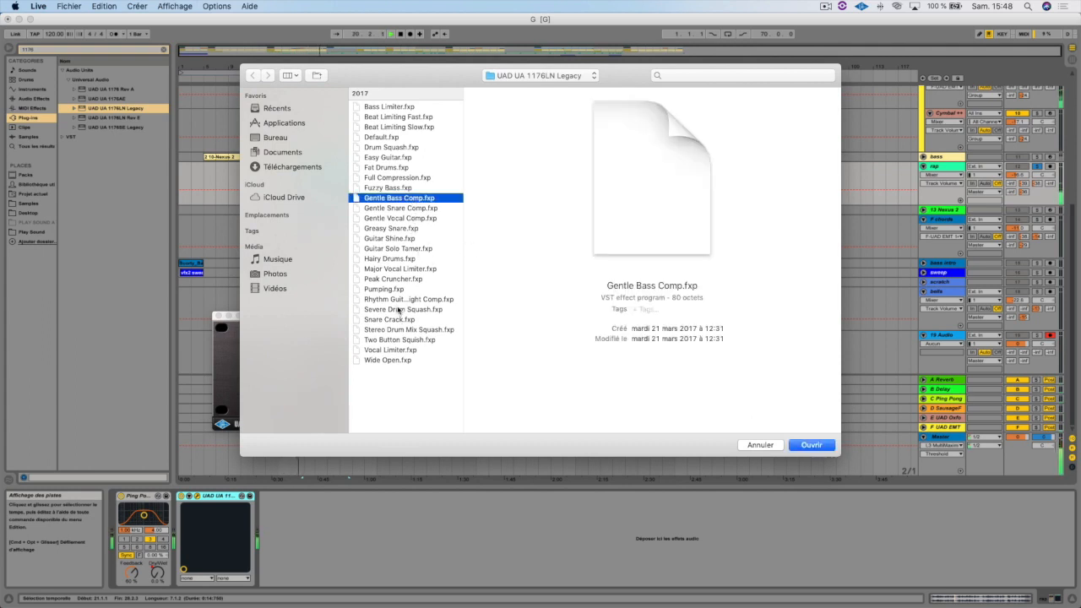
left_click(395, 360)
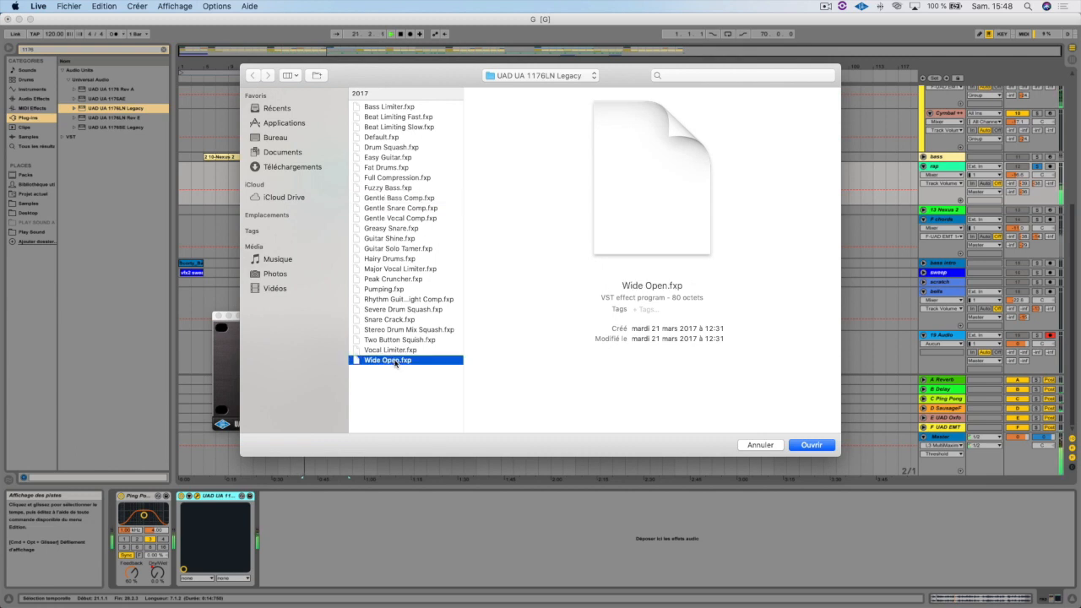
double_click(394, 362)
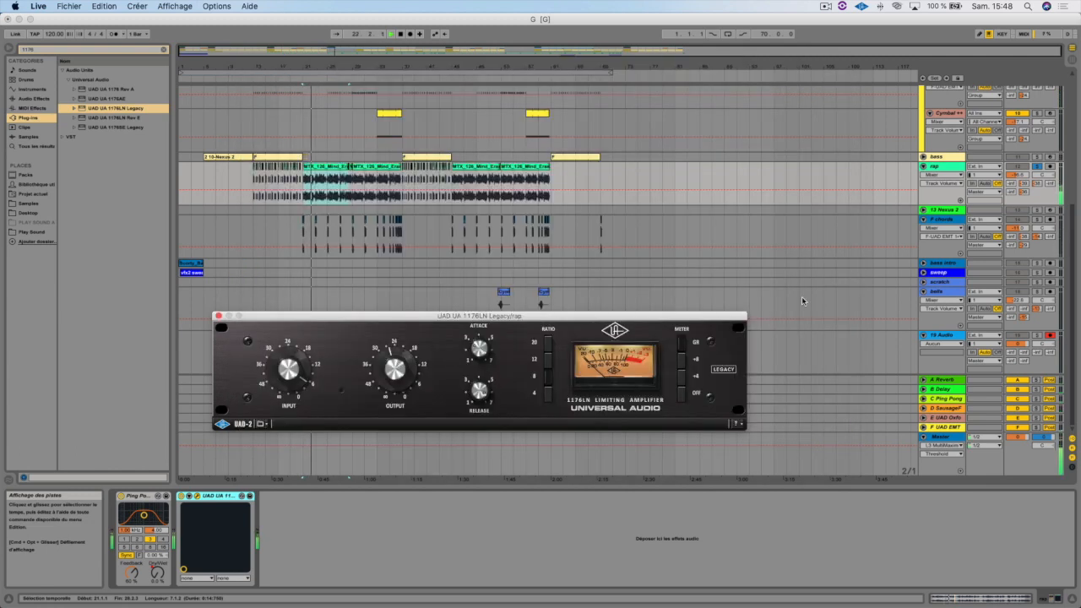
left_click(304, 371)
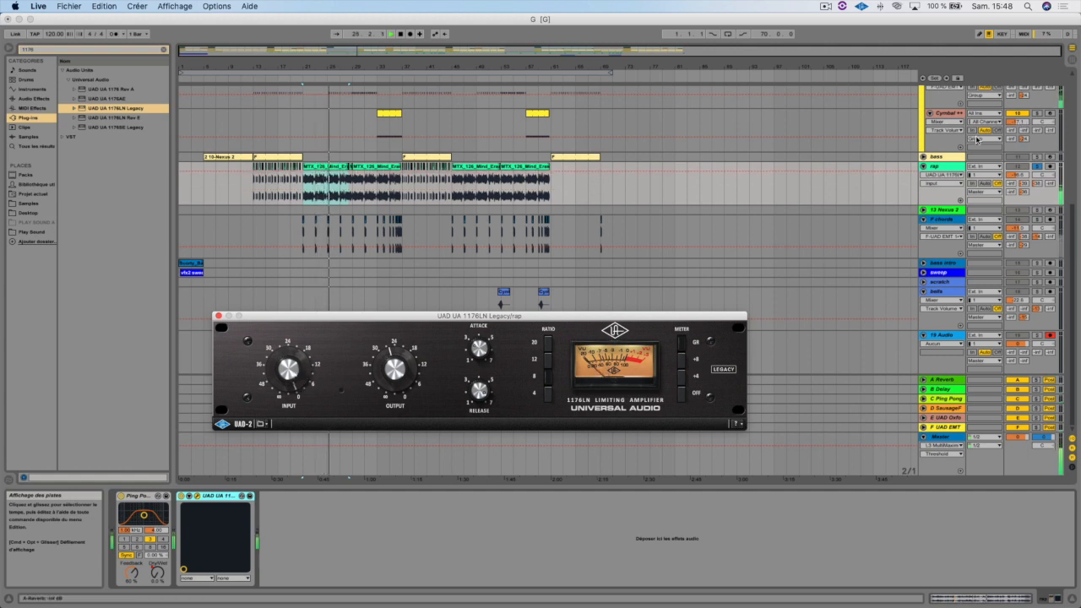
- Insert the UAD UA 1176LN Legacy compressor on the snare track and load its Gentle Snare Comp.fxp preset
scroll(944, 110, "up", 8)
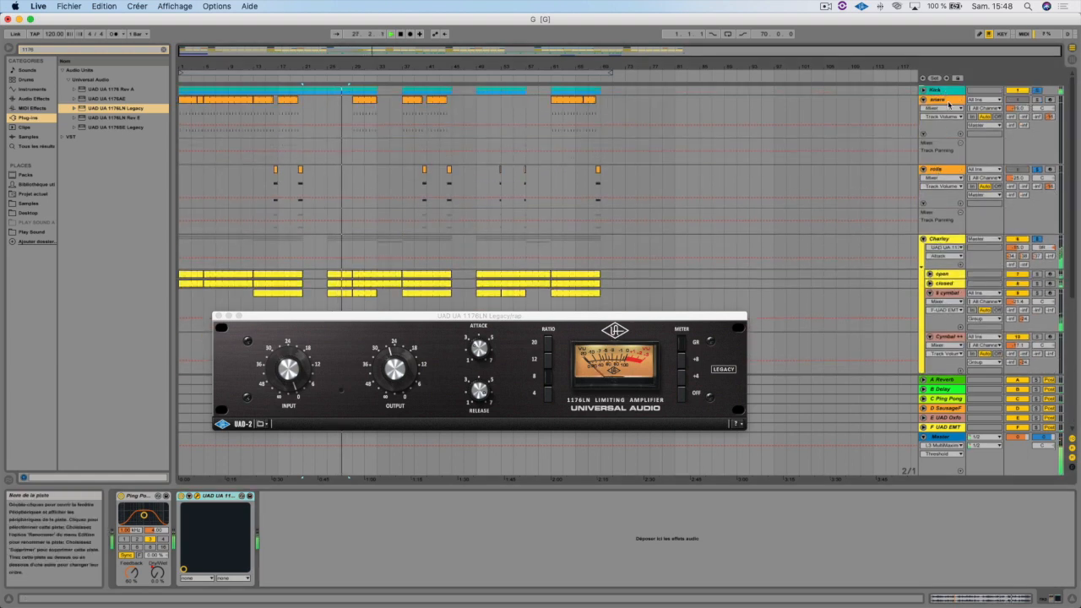
left_click(944, 102)
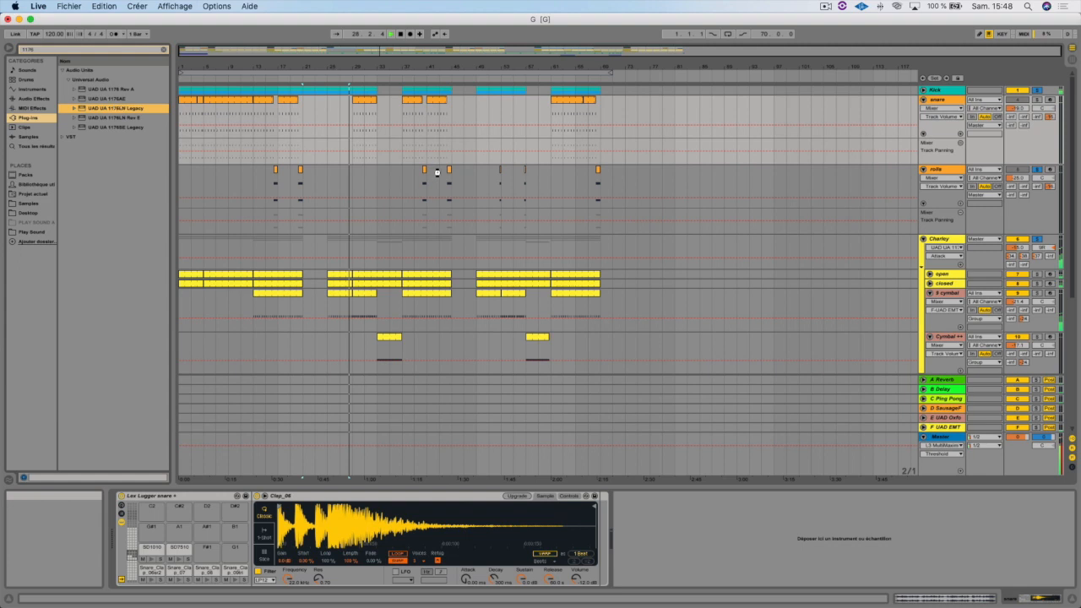
left_click_drag(437, 173, 441, 173)
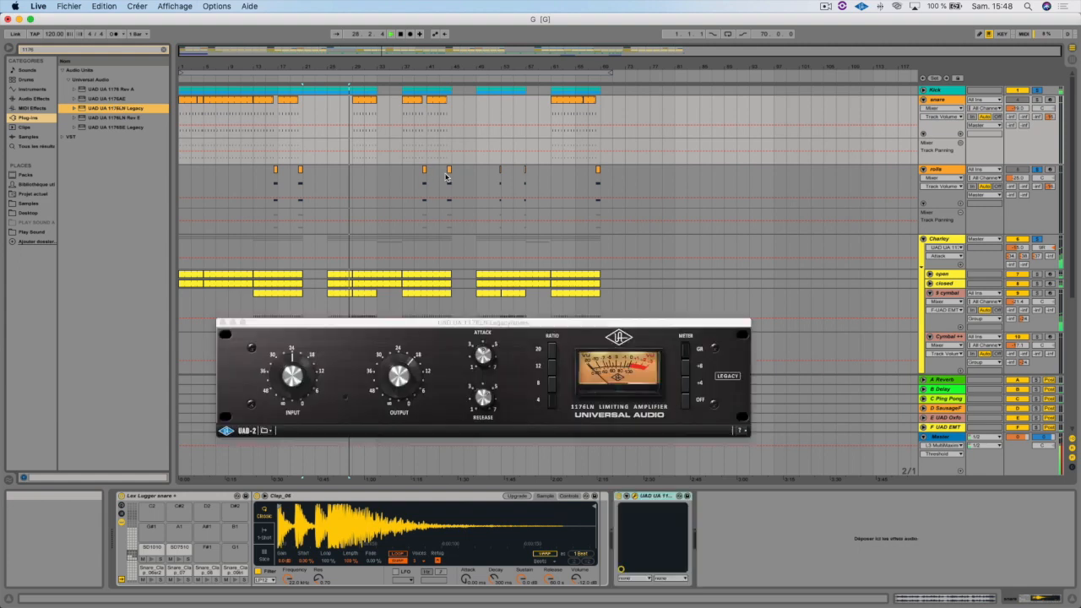
left_click(271, 430)
left_click(282, 442)
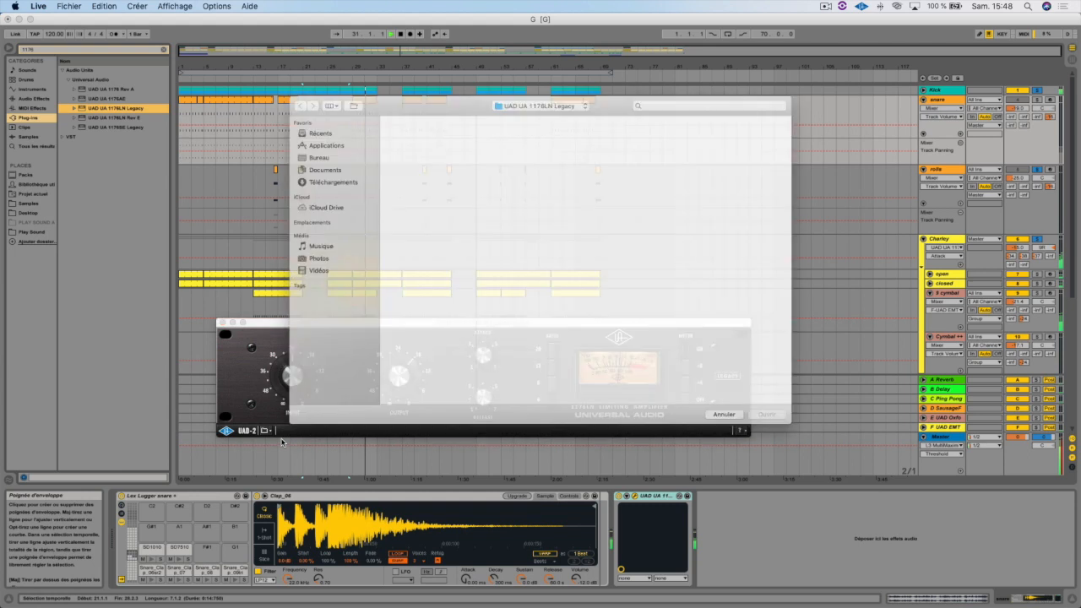
left_click(394, 210)
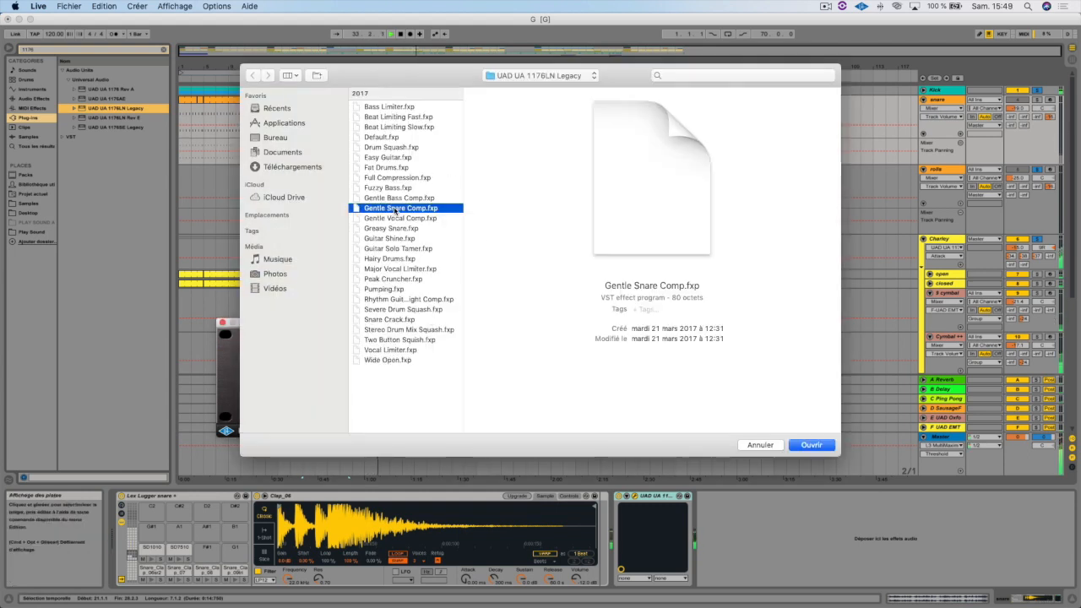
double_click(395, 210)
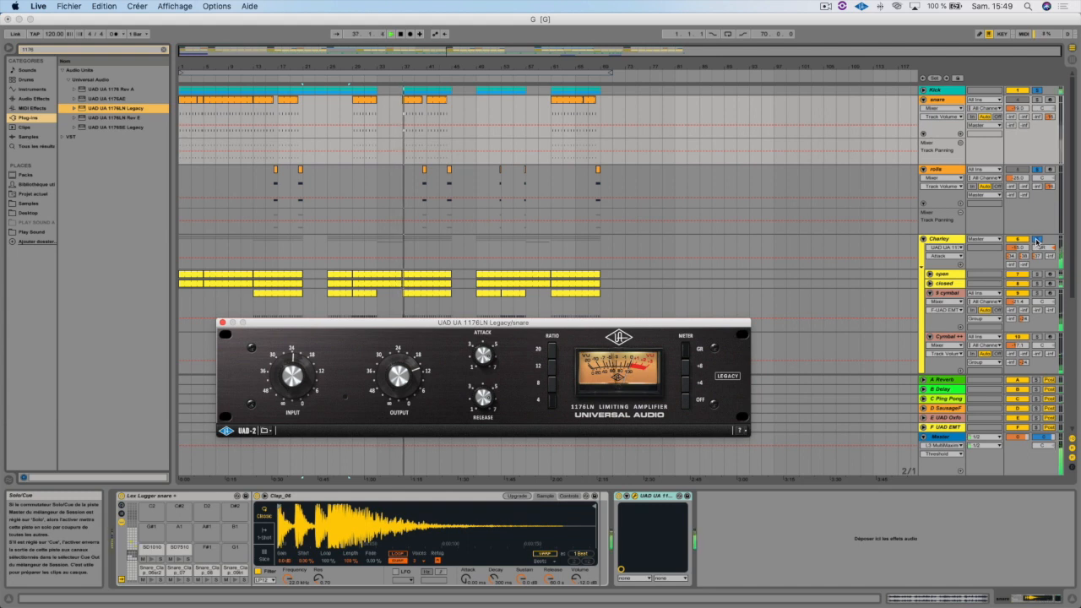
- Turn off soloing to play the full mix and insert the UAD UA 1176LN Legacy compressor on the bass track
left_click(1037, 241)
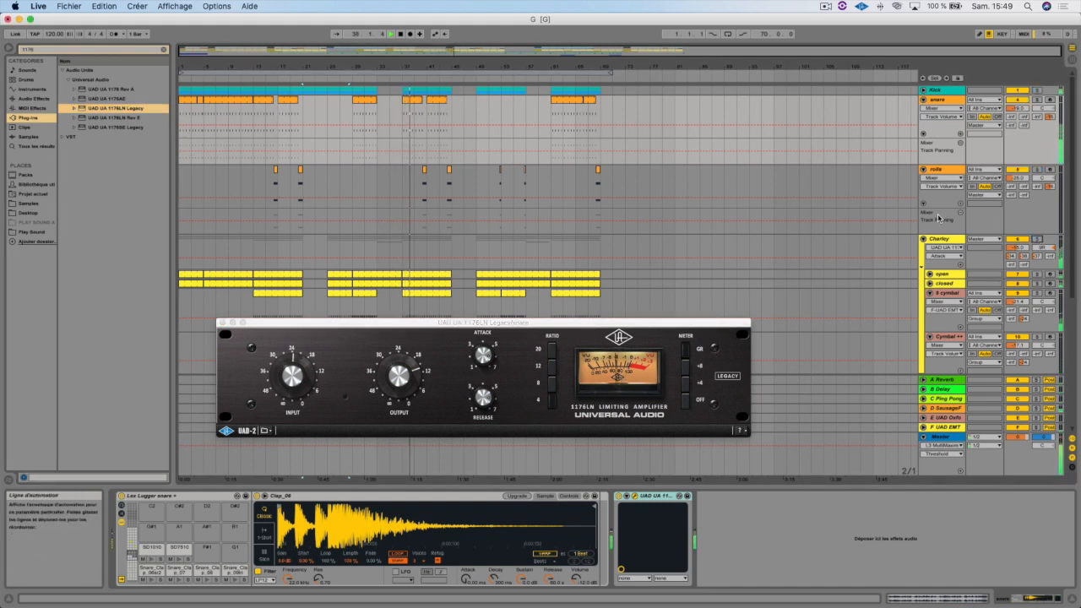
scroll(944, 218, "down", 5)
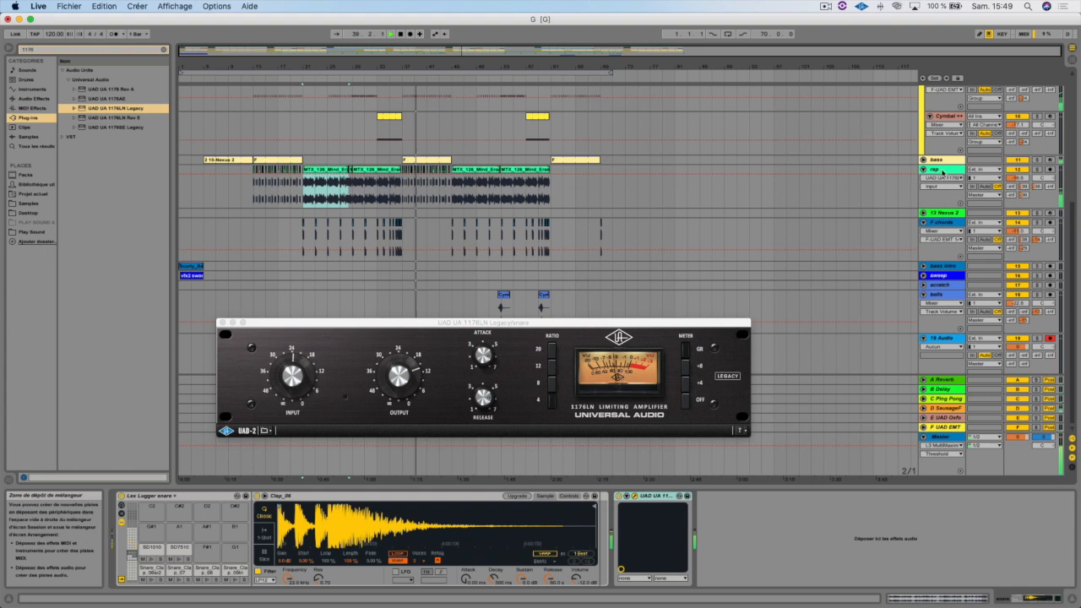
scroll(942, 172, "down", 1)
scroll(943, 169, "up", 6)
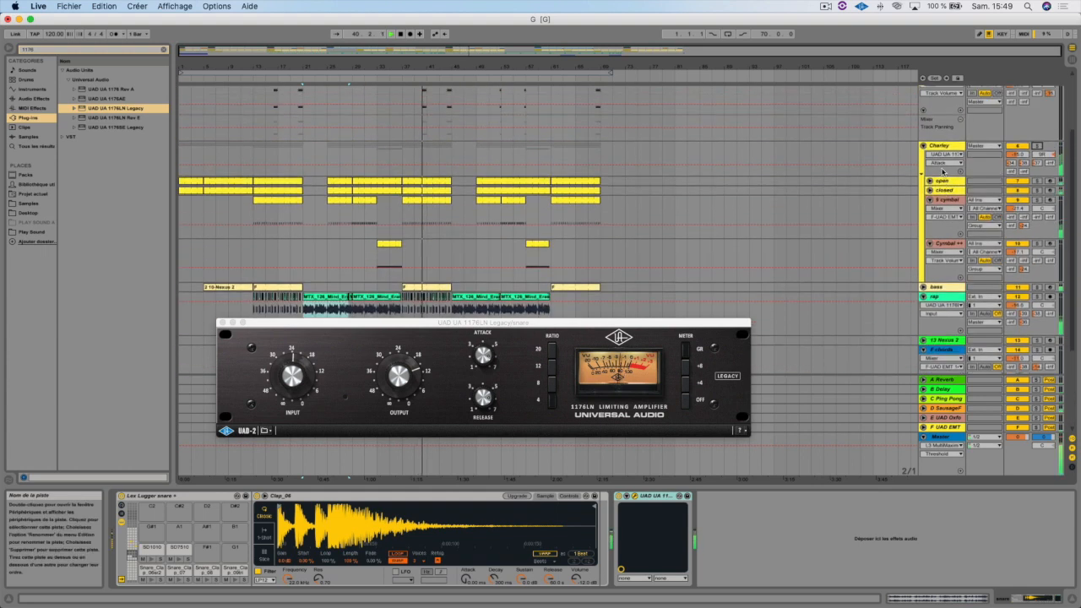
scroll(943, 170, "down", 7)
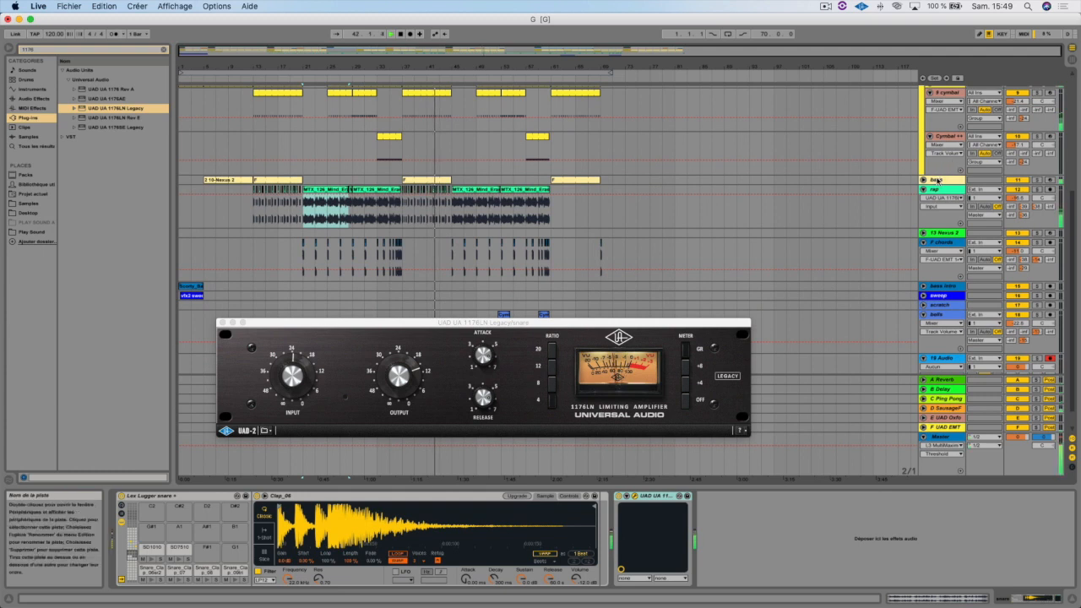
left_click(938, 179)
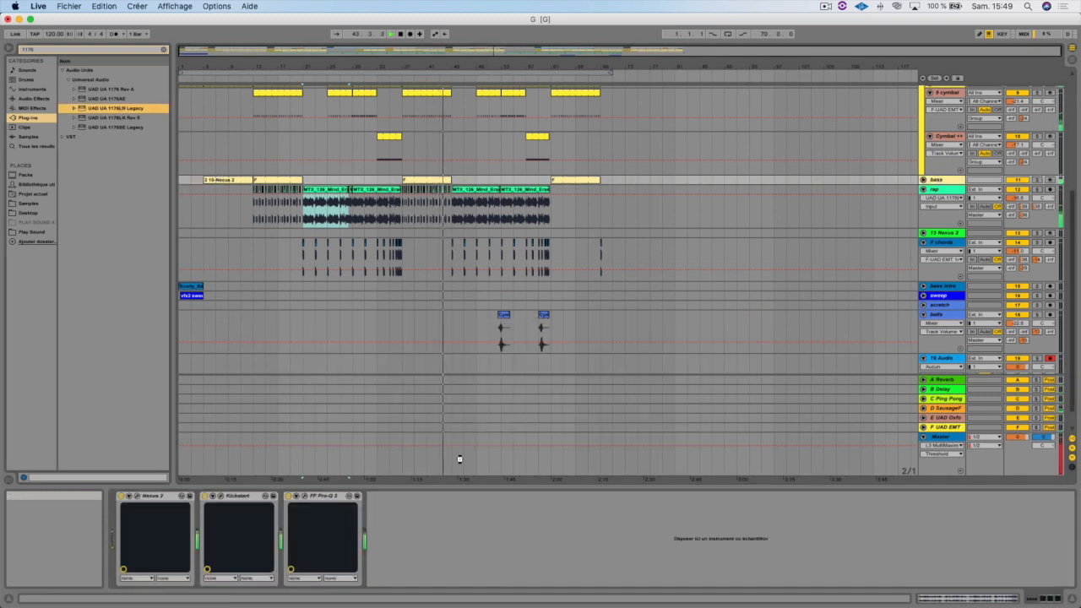
left_click_drag(464, 461, 457, 457)
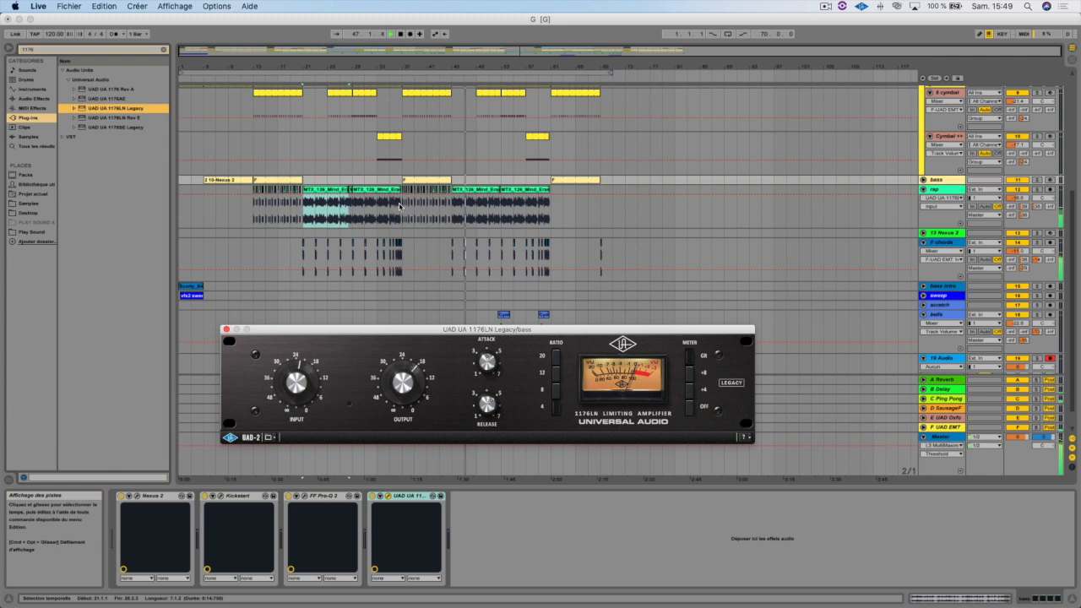
- Restart playback from bar 43 and set the bass compressor's input to about 6
left_click(786, 151)
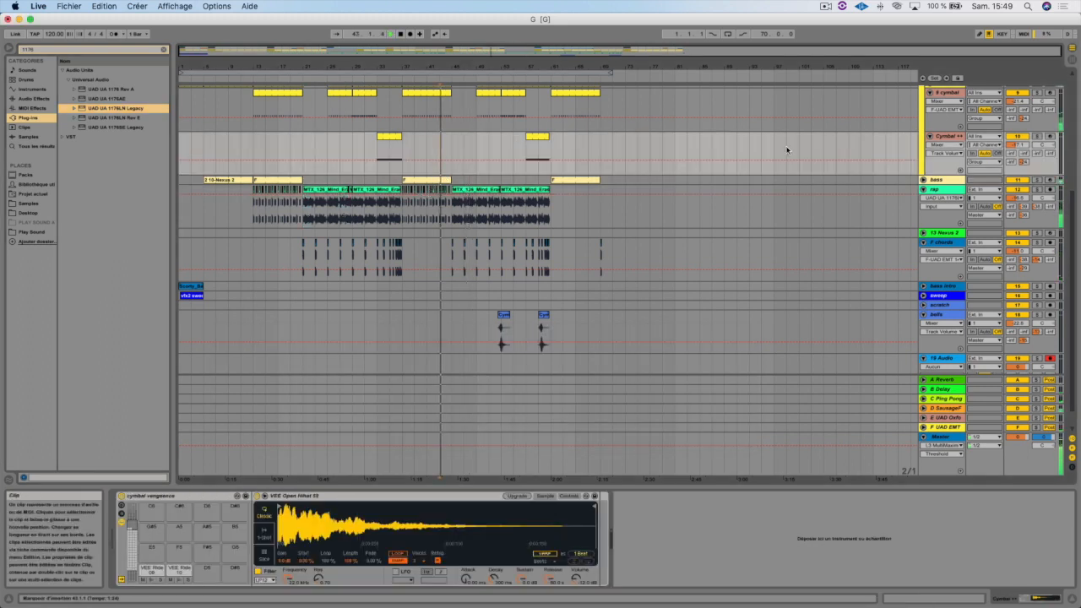
left_click(937, 180)
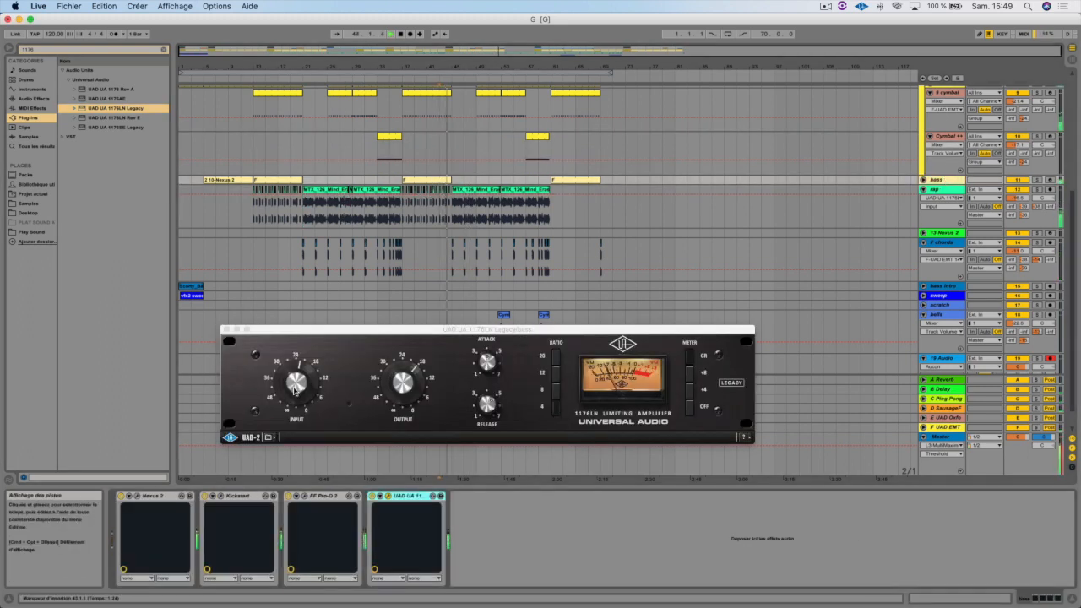
left_click_drag(294, 389, 303, 370)
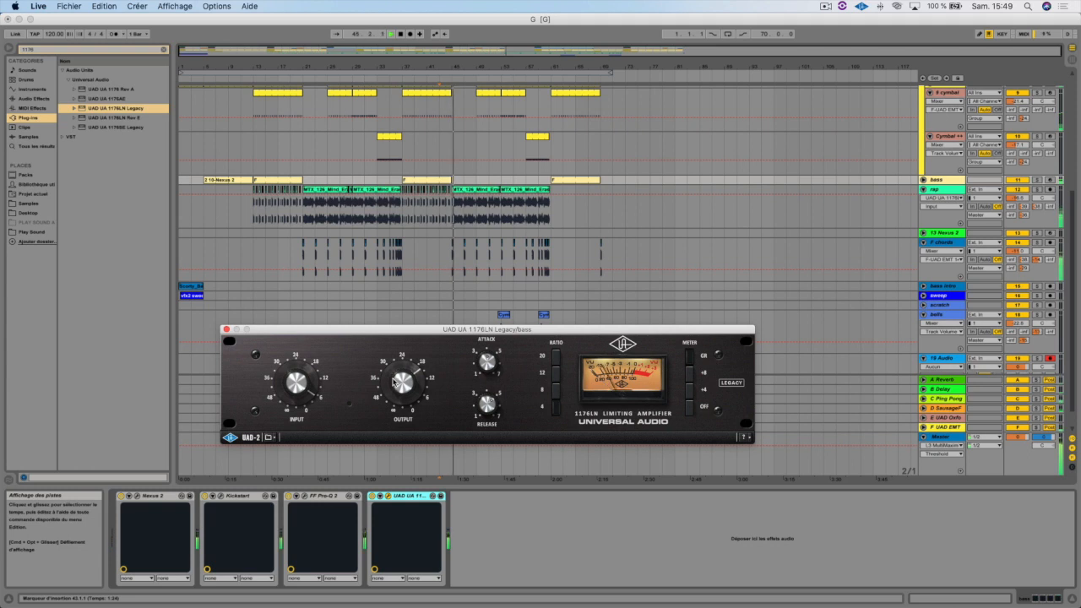
- Restart playback from bar 41 with the bass track, the Charley group and its closed track soloed
left_click(428, 170)
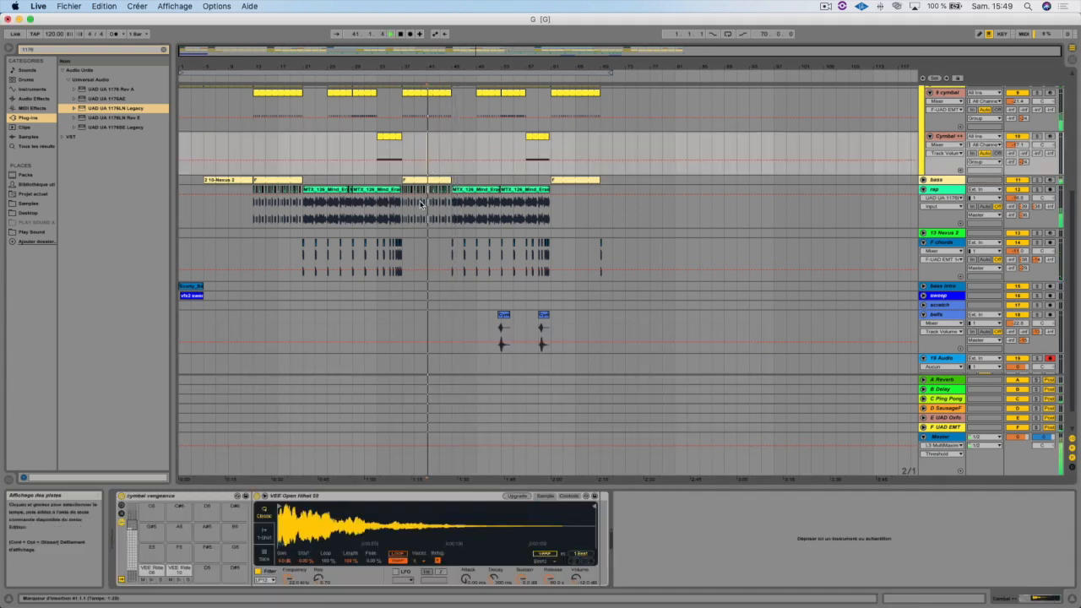
scroll(841, 233, "up", 5)
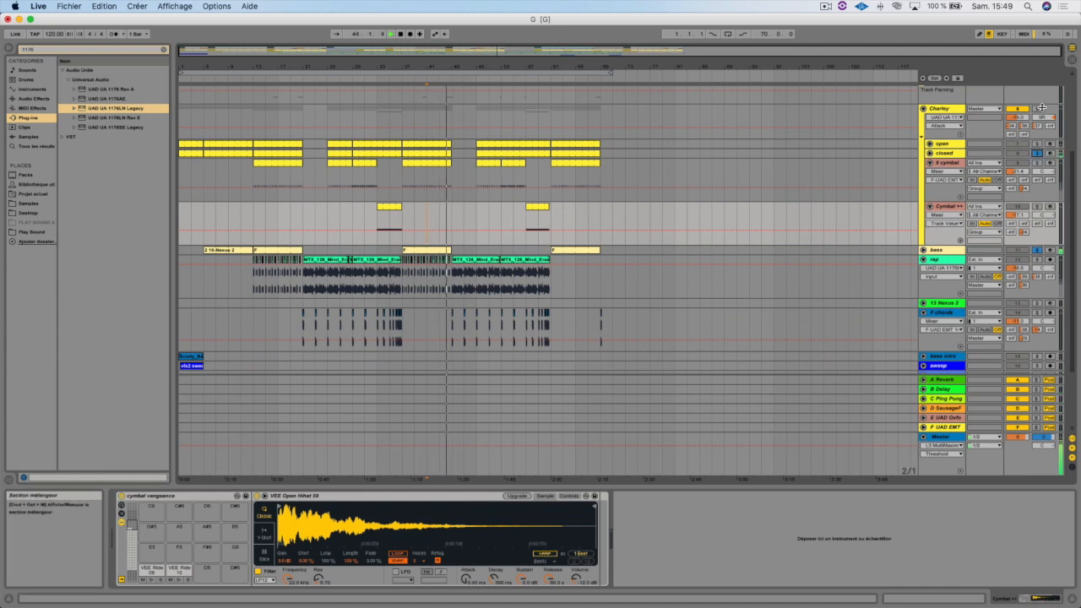
scroll(1037, 143, "up", 7)
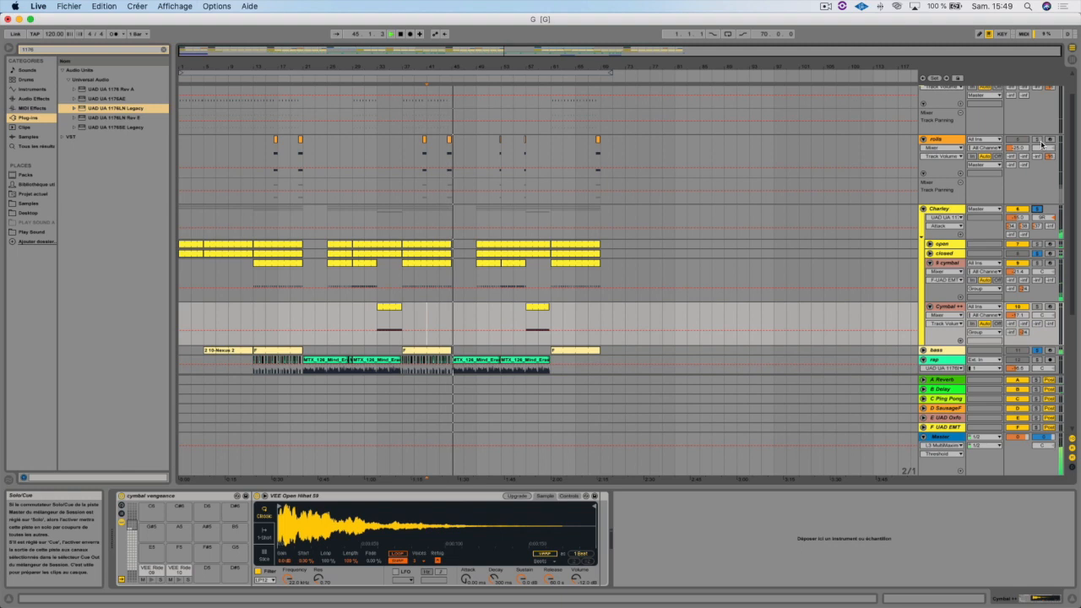
scroll(1039, 145, "up", 2)
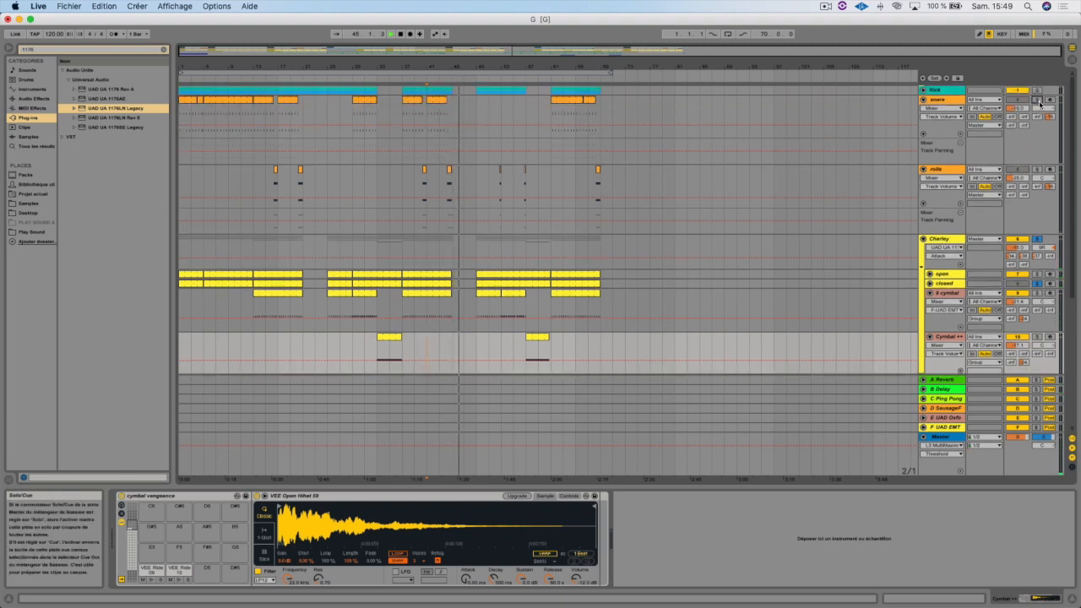
scroll(571, 325, "down", 15)
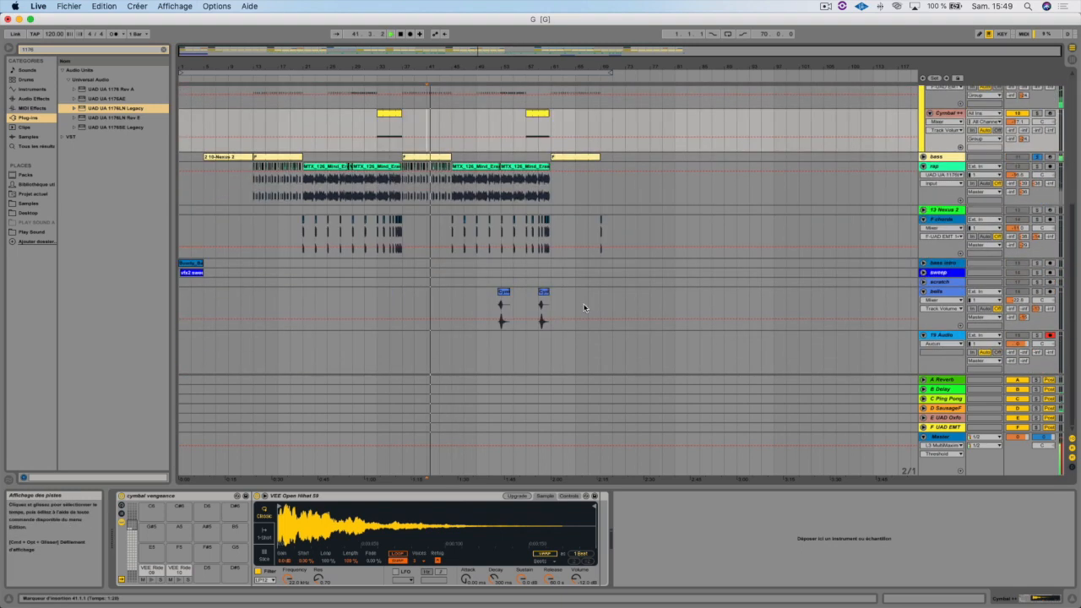
- Set the bass compressor's output to about 14, compare the sound with the compressor bypassed and re-enabled, and stop playback
left_click(948, 157)
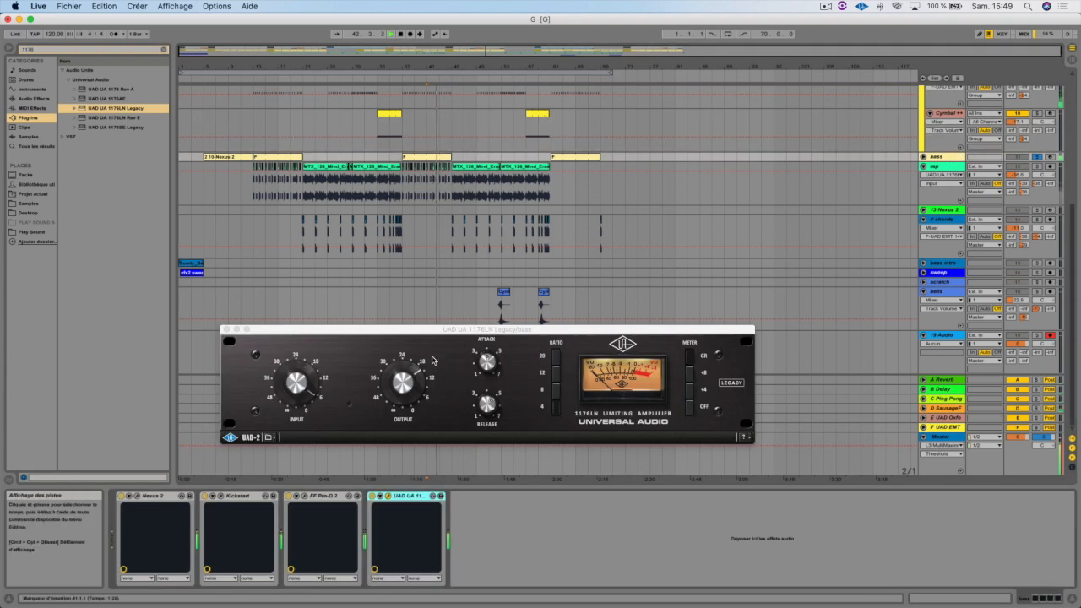
left_click_drag(405, 394, 407, 390)
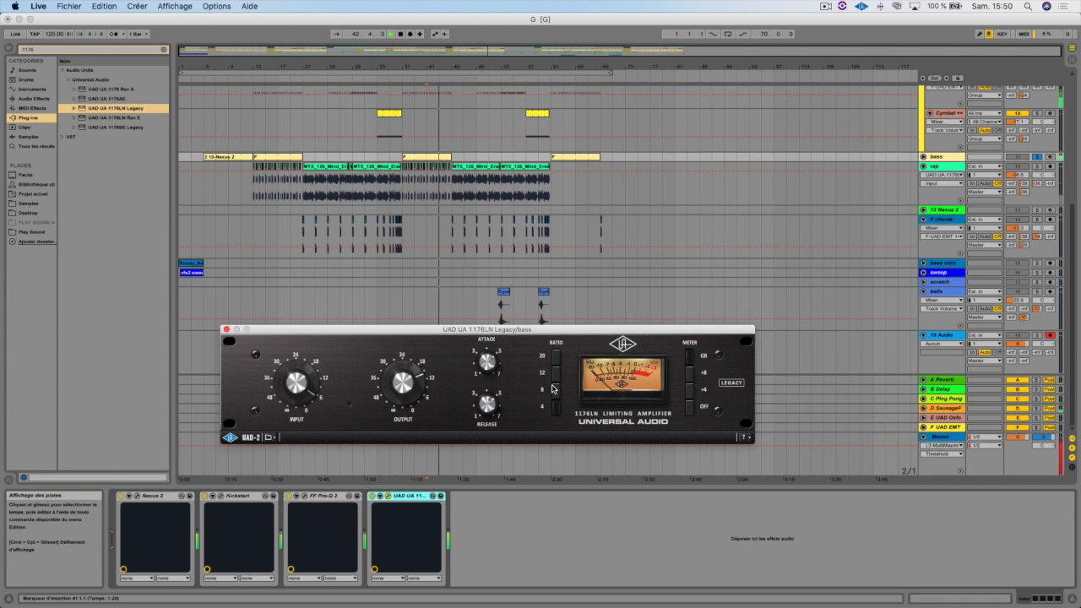
left_click(372, 496)
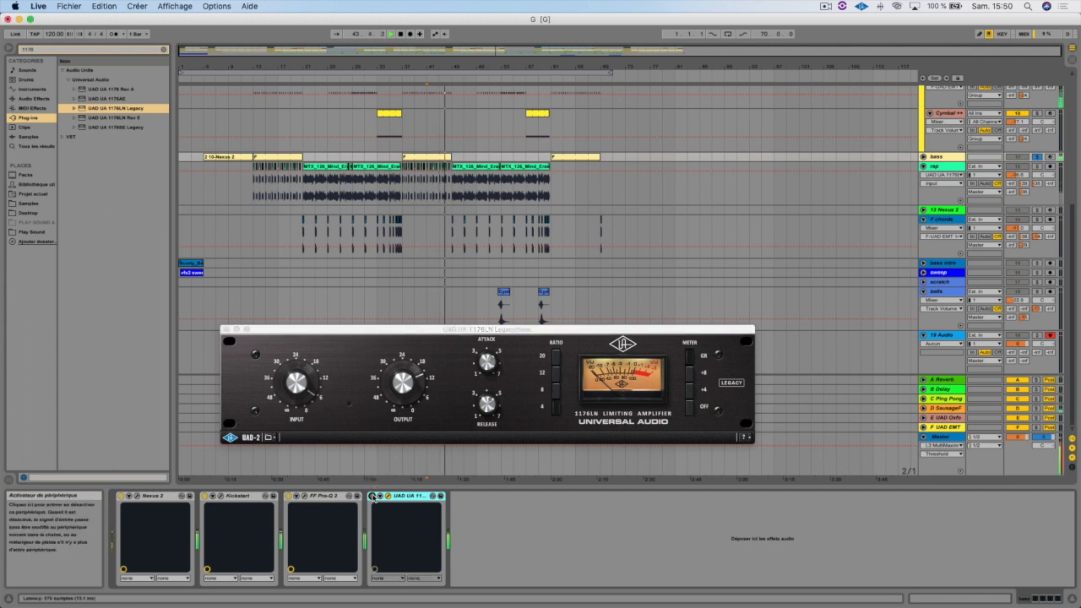
left_click(372, 497)
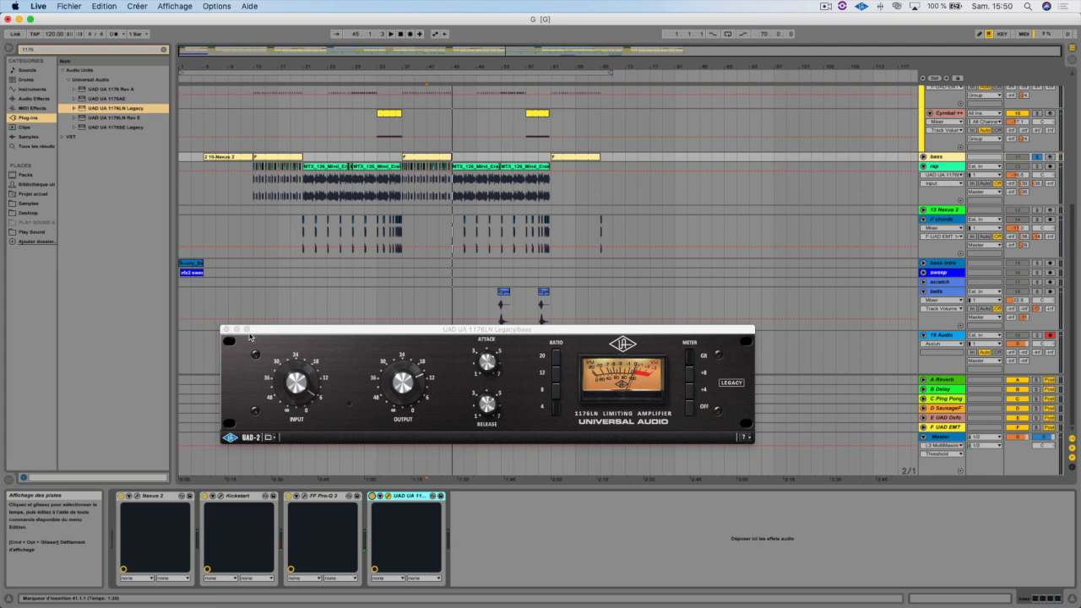
left_click(322, 359)
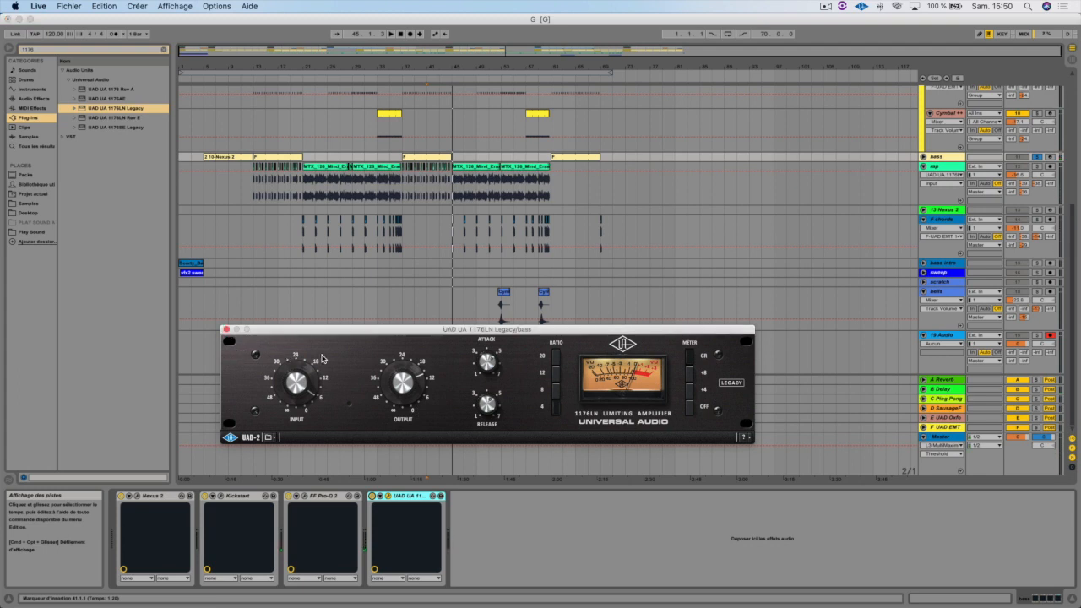